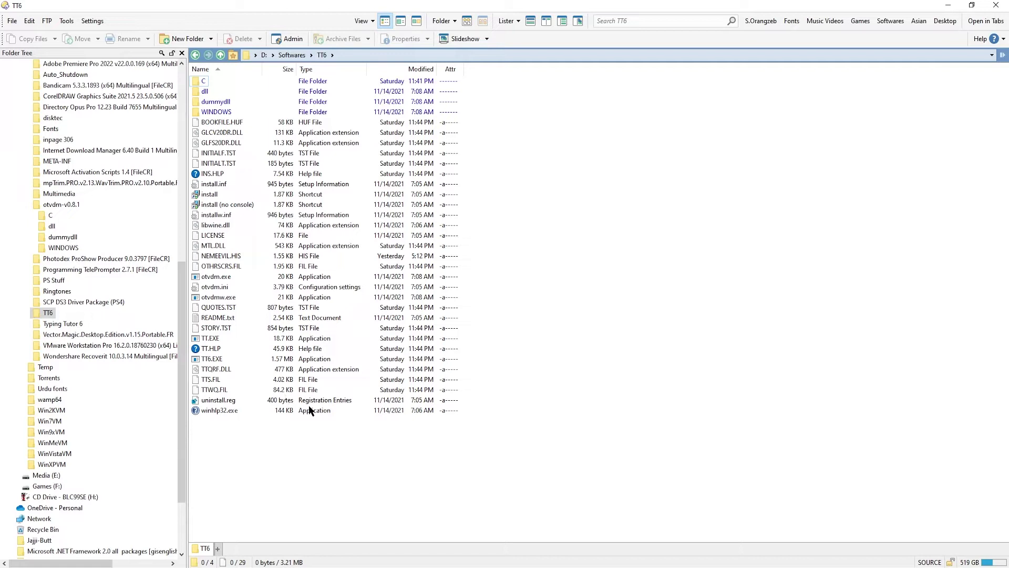
- Go up from TT6 to the Softwares folder, where TT6.7z is listed
right_click(304, 431)
left_click(291, 434)
key("BackSpace")
scroll(287, 427, "down", 5)
scroll(285, 420, "down", 5)
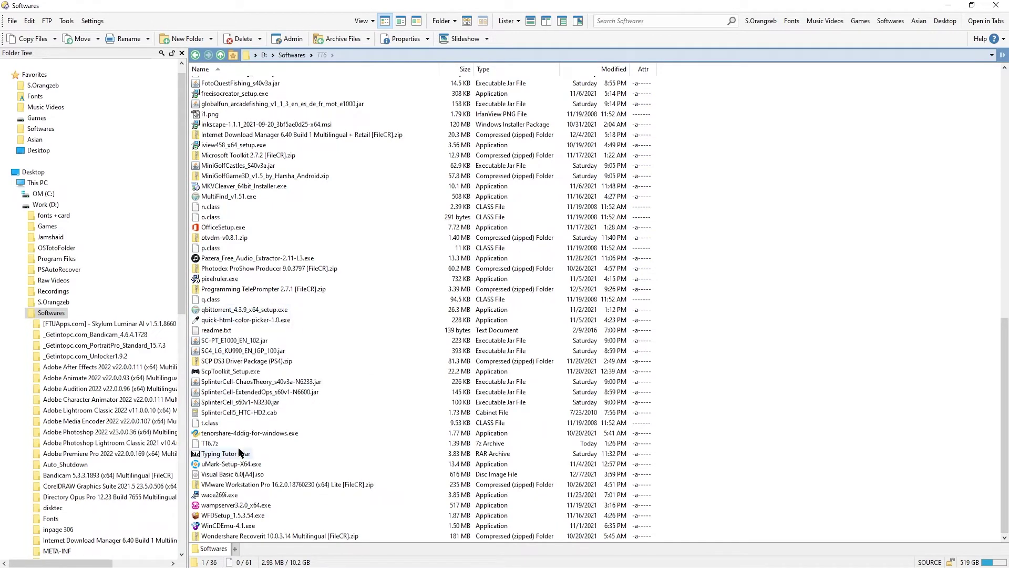
- Open the TT6 folder from Softwares and select otvdmw.exe
right_click(215, 443)
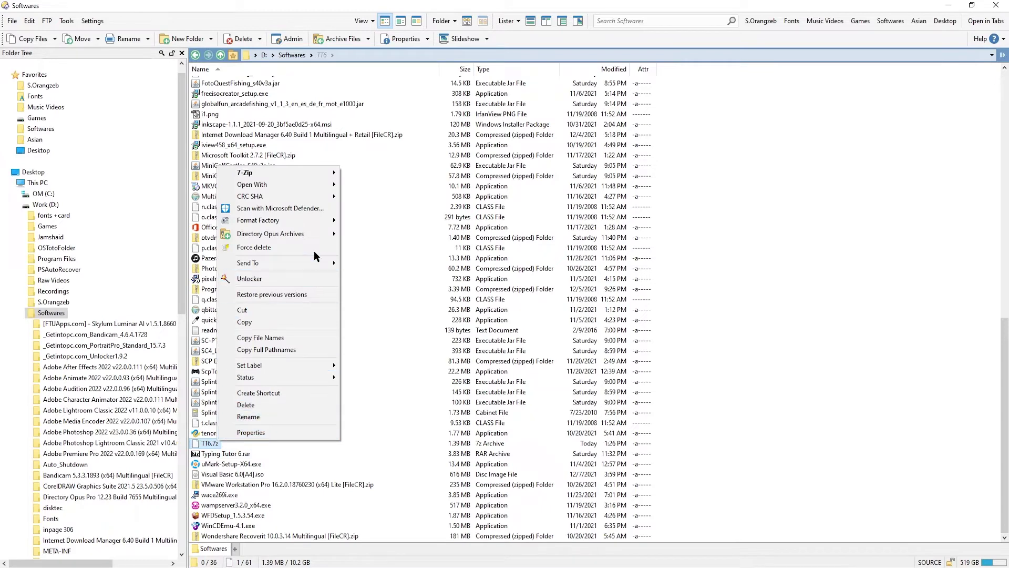
mouse_move(268, 172)
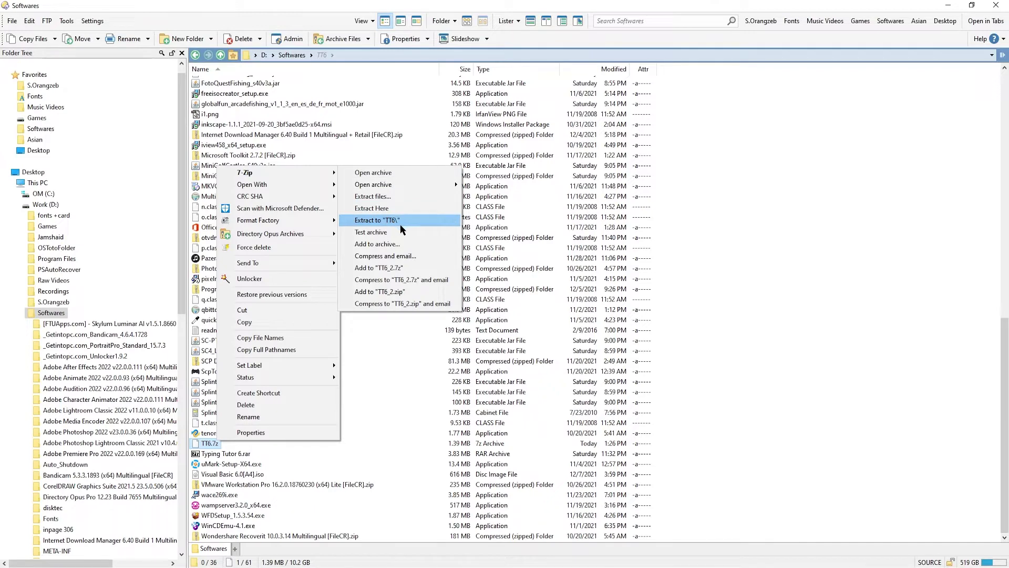
left_click(364, 358)
scroll(350, 385, "up", 2)
scroll(349, 386, "up", 3)
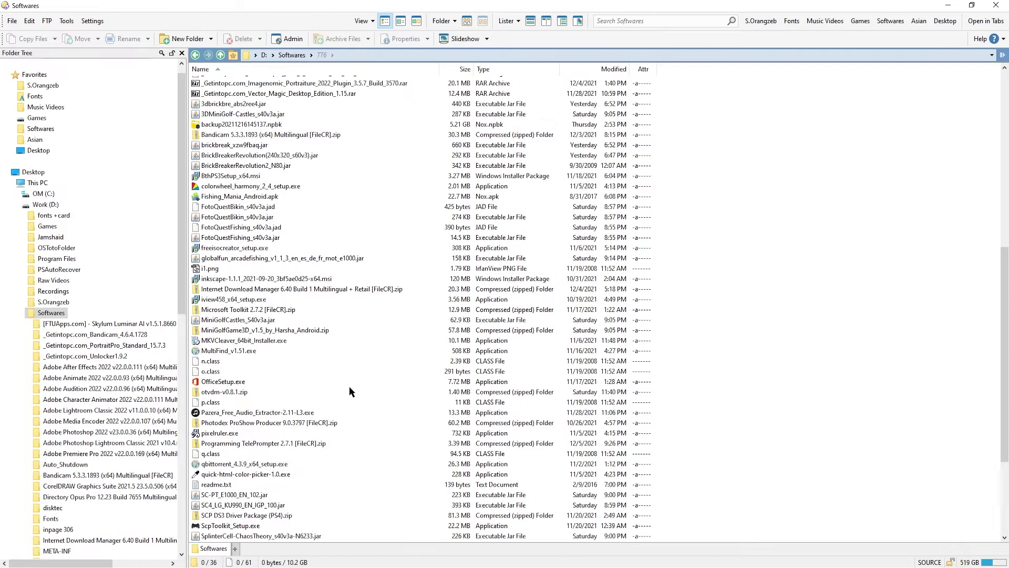
scroll(350, 385, "up", 7)
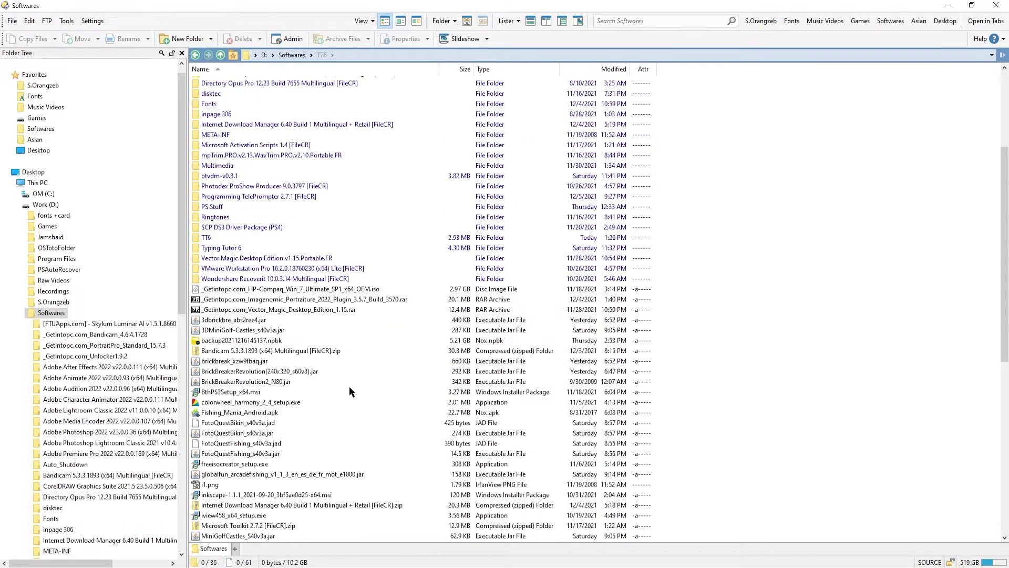
left_click(207, 238)
double_click(208, 239)
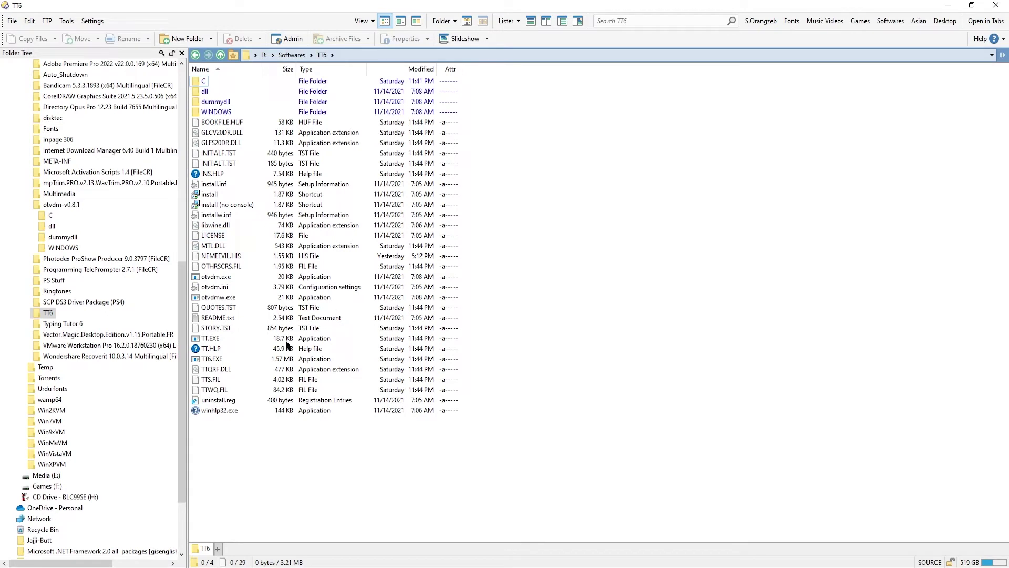
left_click(224, 298)
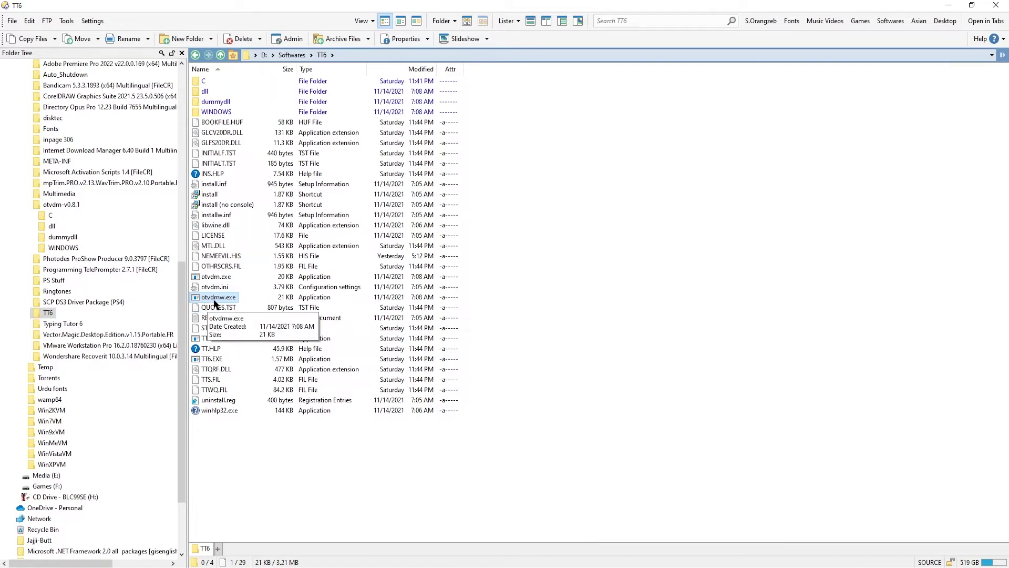
- Run otvdmw.exe and launch TT6.EXE from its Open dialog
double_click(214, 298)
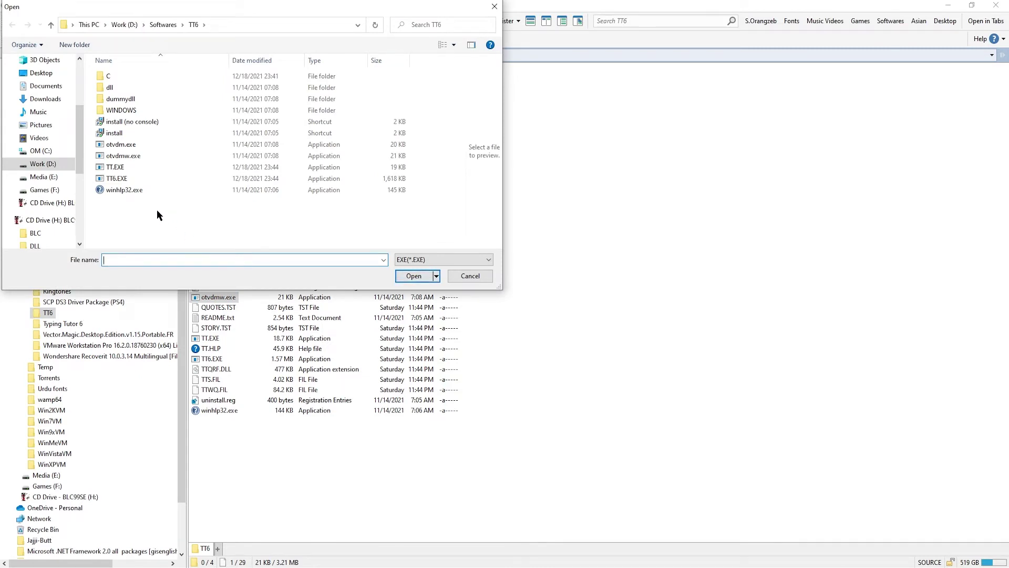
left_click(118, 180)
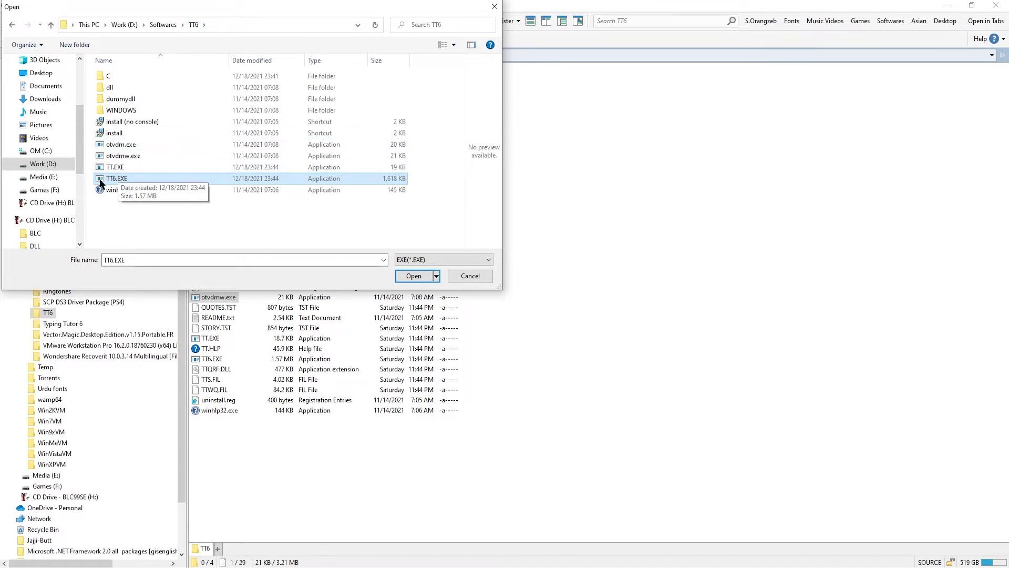
left_click(409, 278)
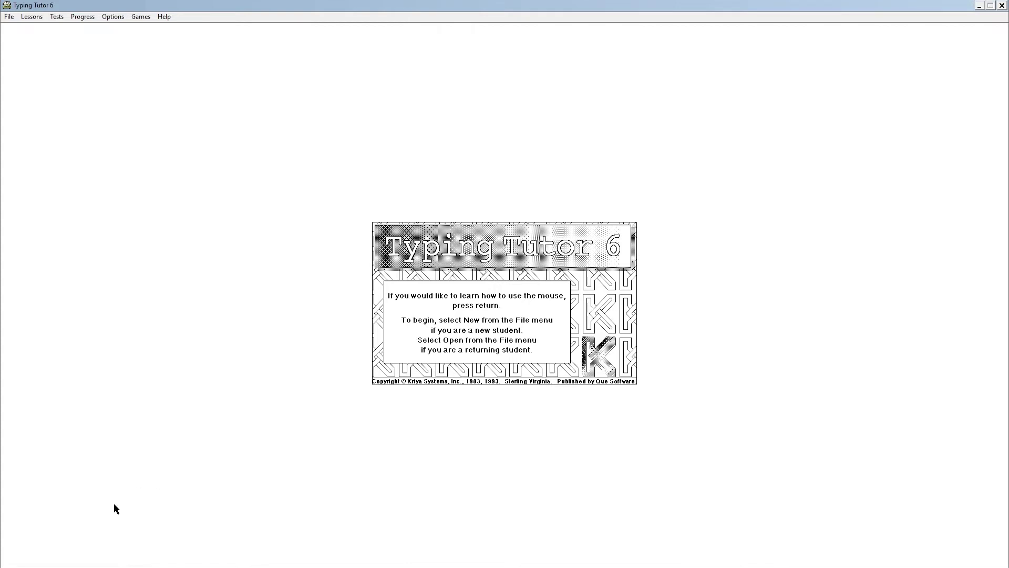
- Close Typing Tutor 6 with Alt+F4
key("alt+F4")
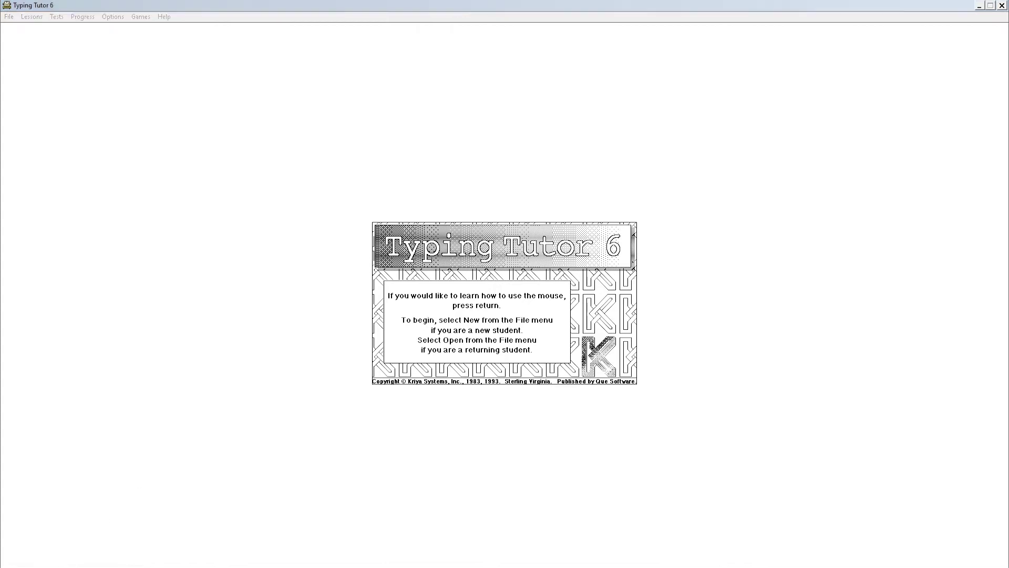
left_click(253, 322)
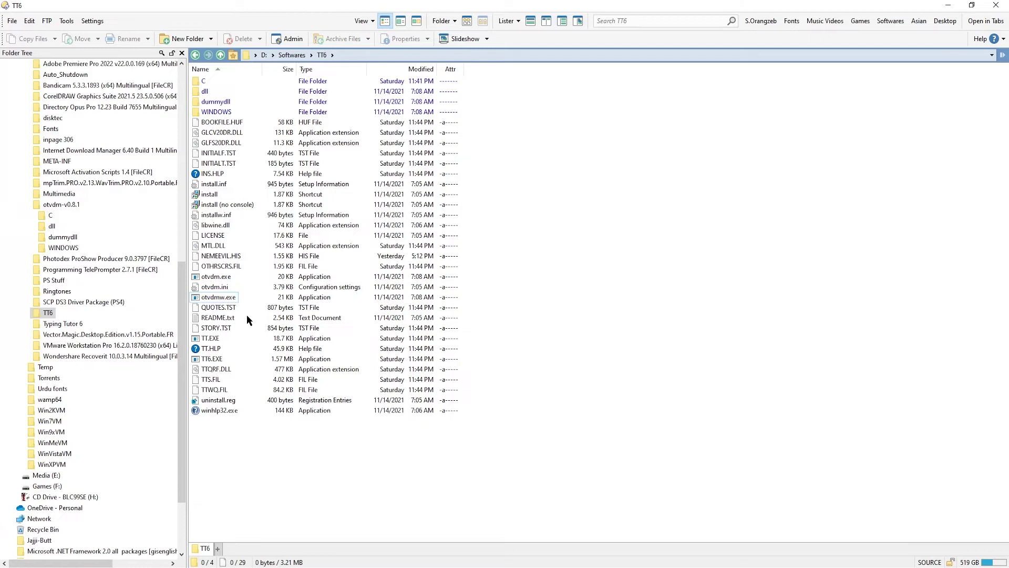
left_click(258, 303)
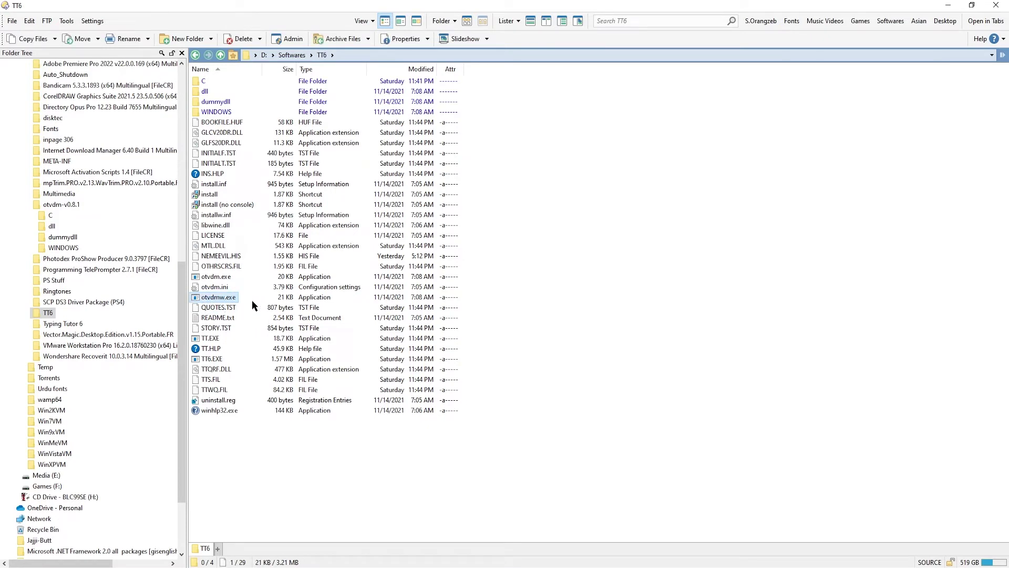
left_click(222, 303)
right_click(210, 297)
left_click(235, 331)
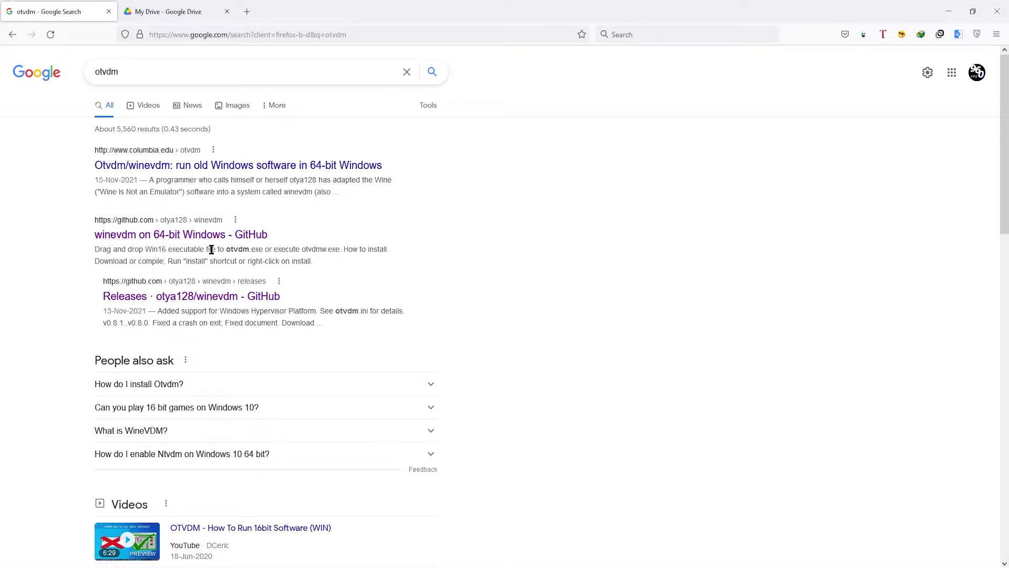
left_click_drag(211, 250, 348, 250)
left_click(404, 249)
left_click(949, 12)
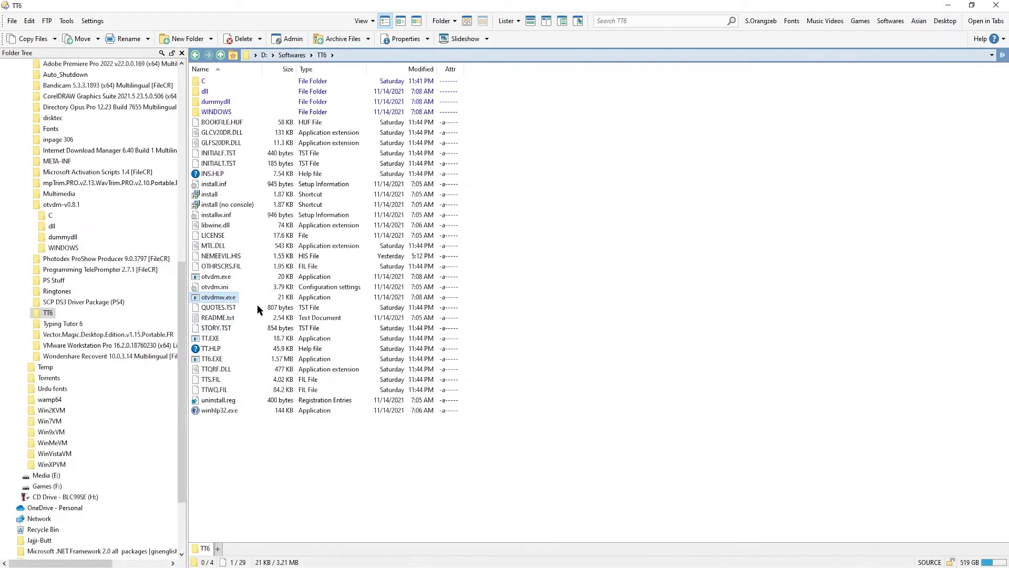
left_click(236, 299)
left_click(219, 133)
left_click(236, 142)
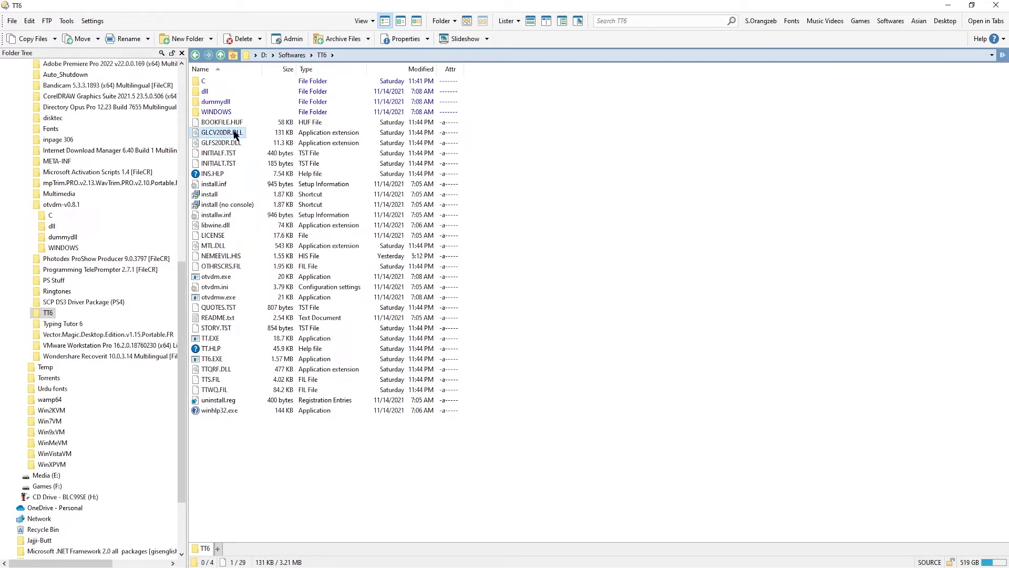
left_click(233, 142)
left_click(234, 134)
left_click(232, 132)
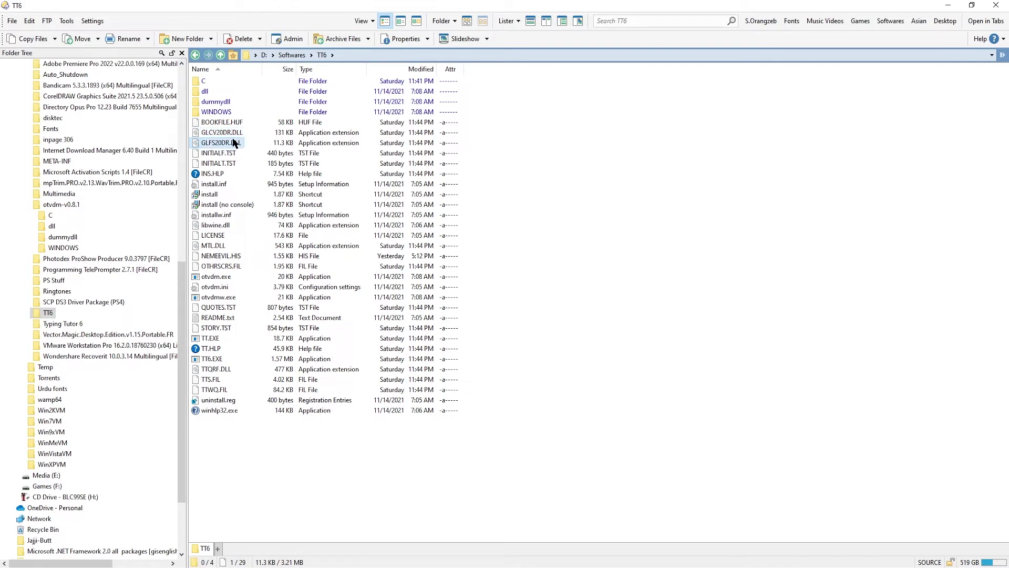
left_click_drag(256, 136, 232, 164)
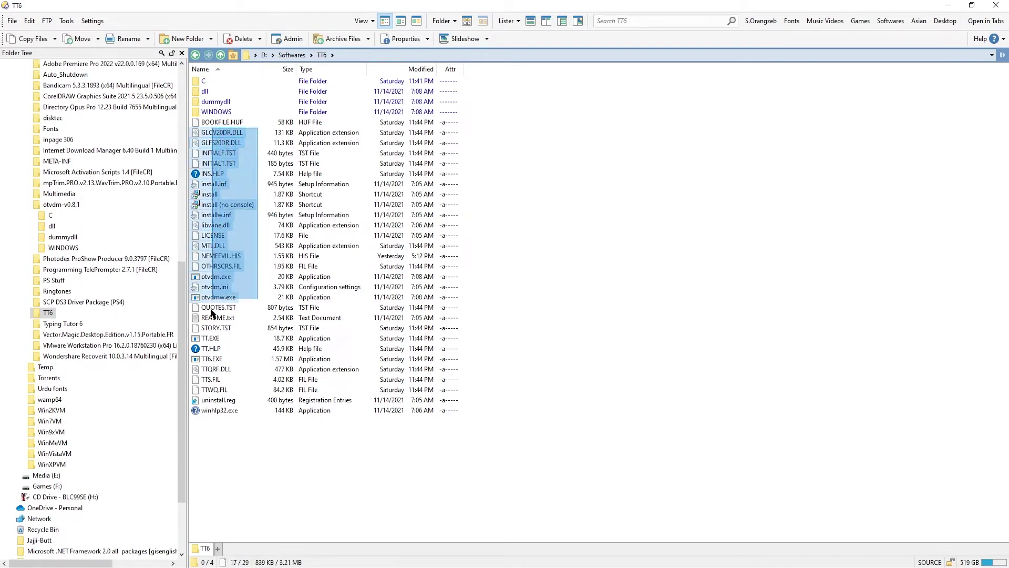
left_click(268, 314)
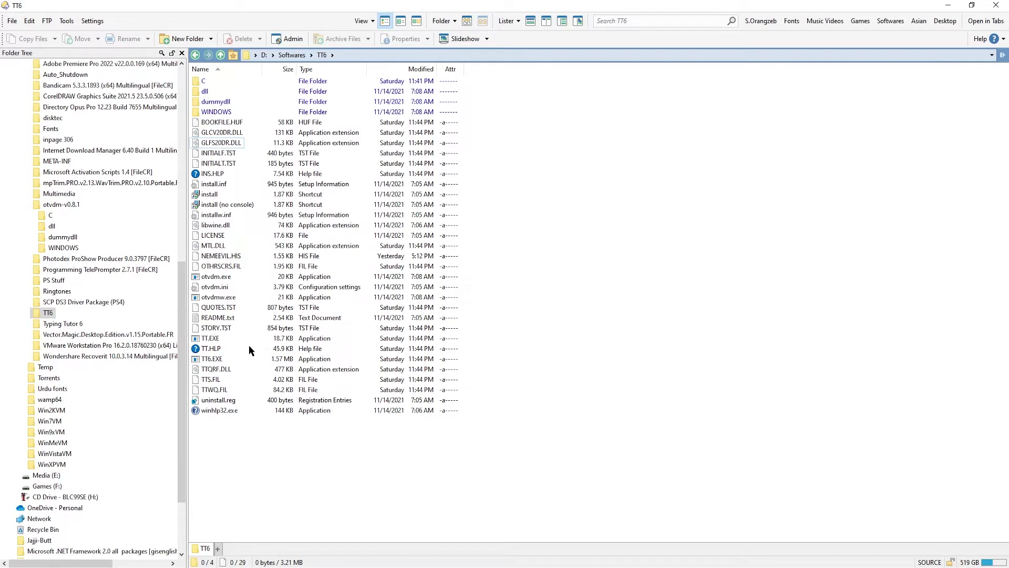
left_click(223, 299)
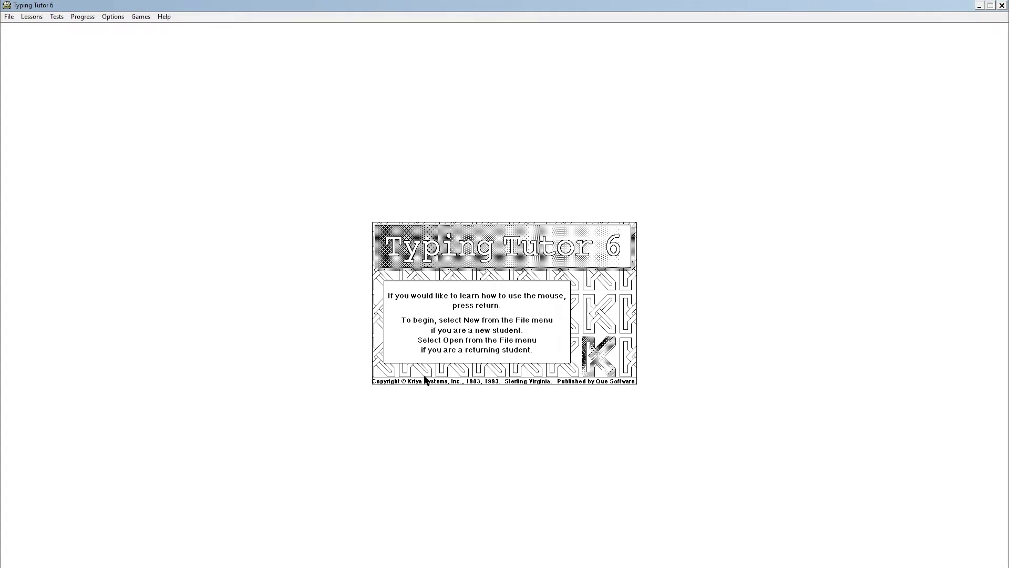
- Register new student A B and save the history file in d:\softwares\tt6
left_click(13, 17)
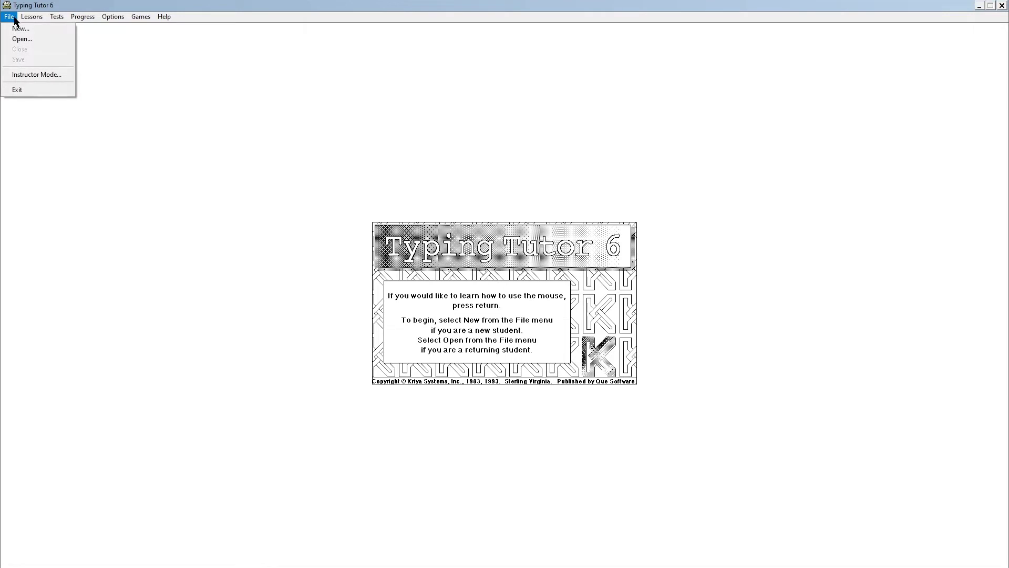
left_click(32, 30)
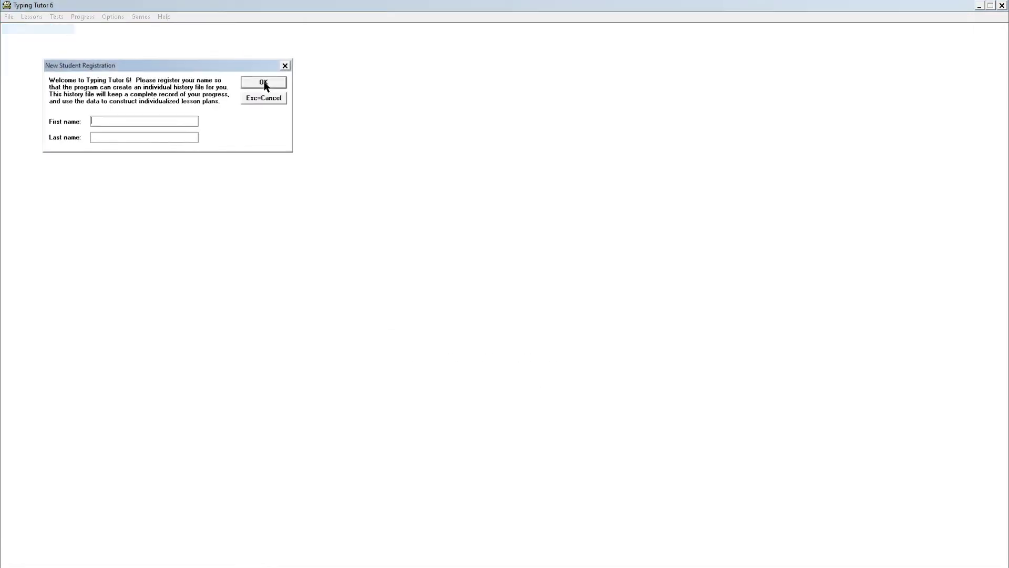
left_click(131, 134)
left_click(139, 120)
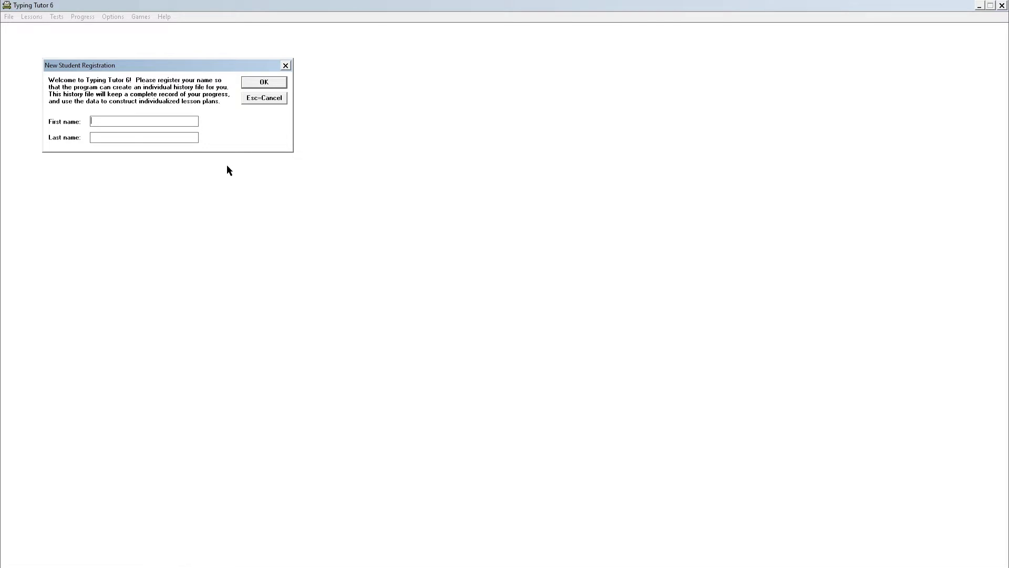
type("A")
type("B")
left_click(259, 86)
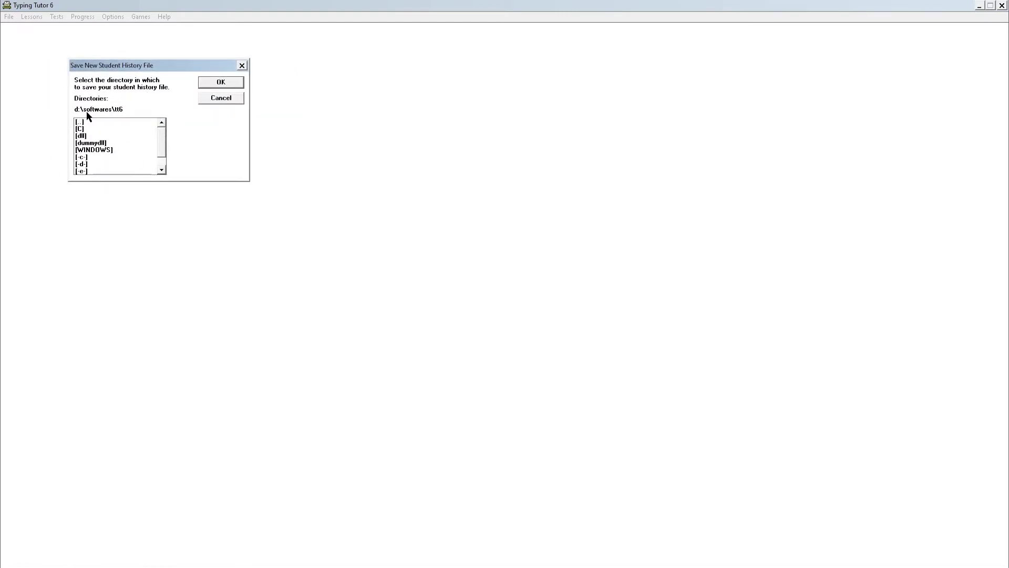
left_click(231, 83)
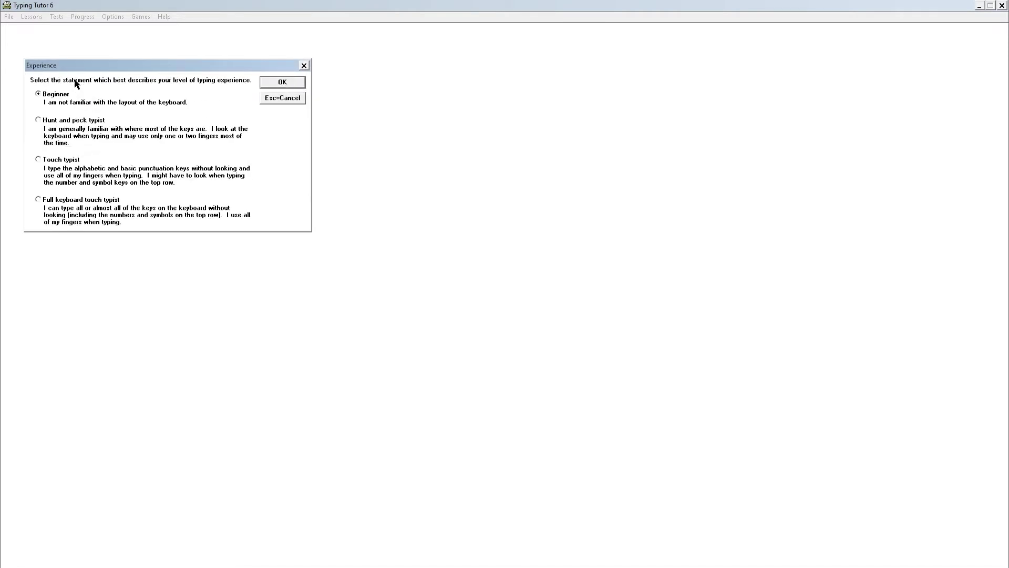
- Choose 'Hunt and peck typist' as the typing experience level
left_click_drag(76, 69, 170, 121)
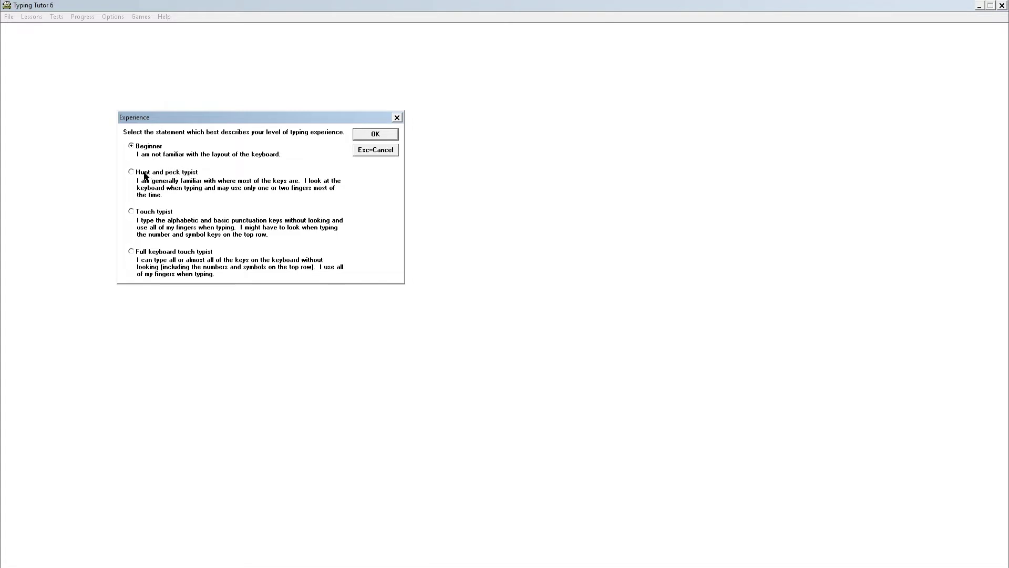
left_click(154, 217)
left_click(146, 216)
left_click(134, 174)
left_click(359, 138)
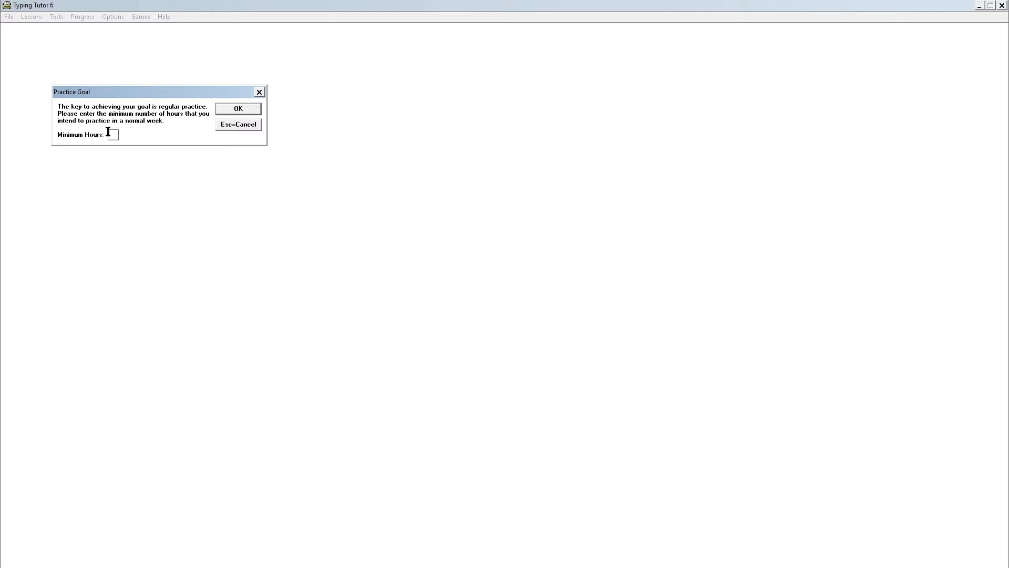
- Enter 1 as the minimum weekly practice hours and confirm
left_click(113, 135)
left_click_drag(119, 135, 79, 134)
left_click(246, 107)
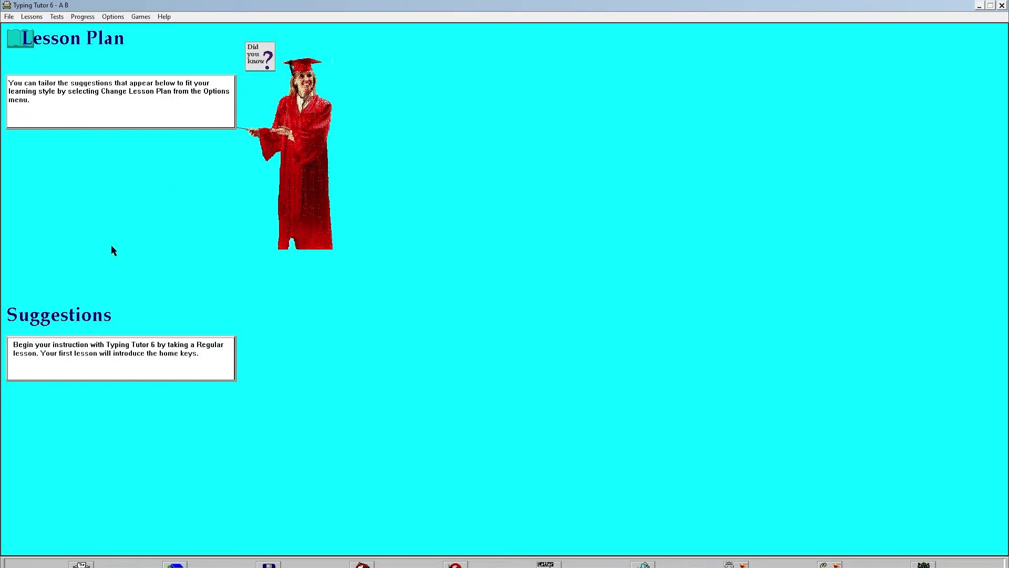
left_click(21, 13)
left_click(39, 22)
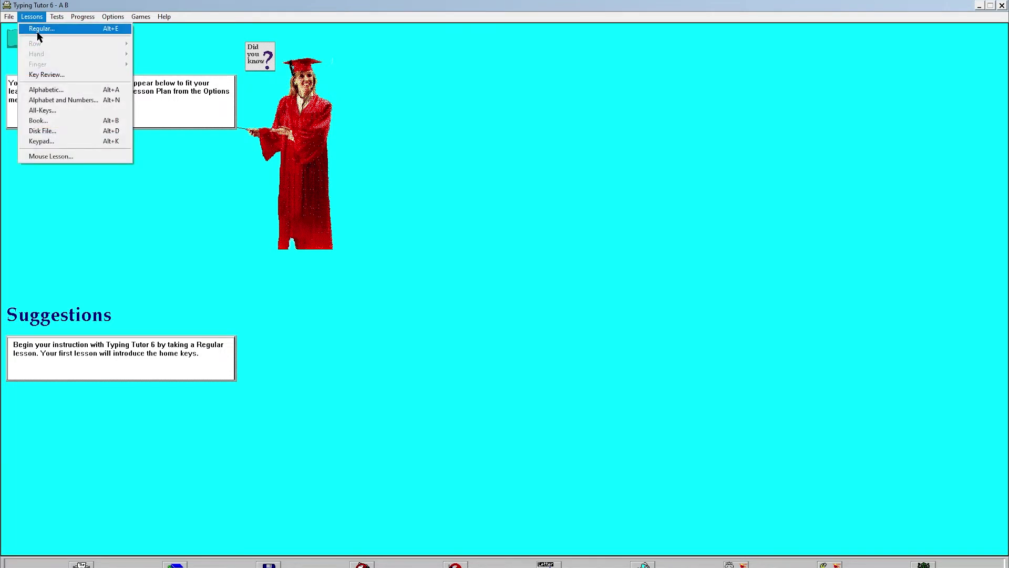
left_click(94, 77)
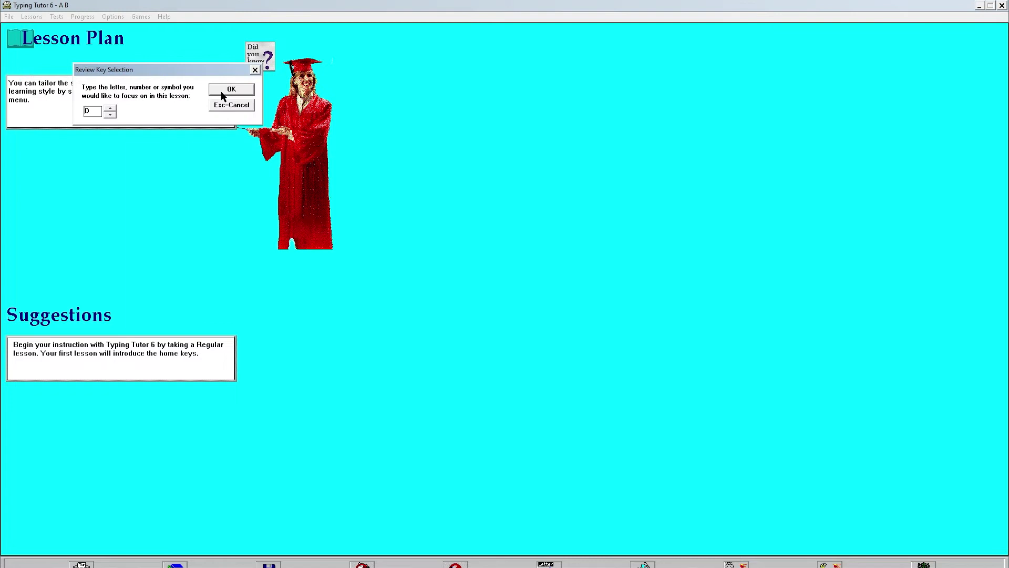
left_click_drag(102, 113, 71, 110)
type("S")
left_click(231, 104)
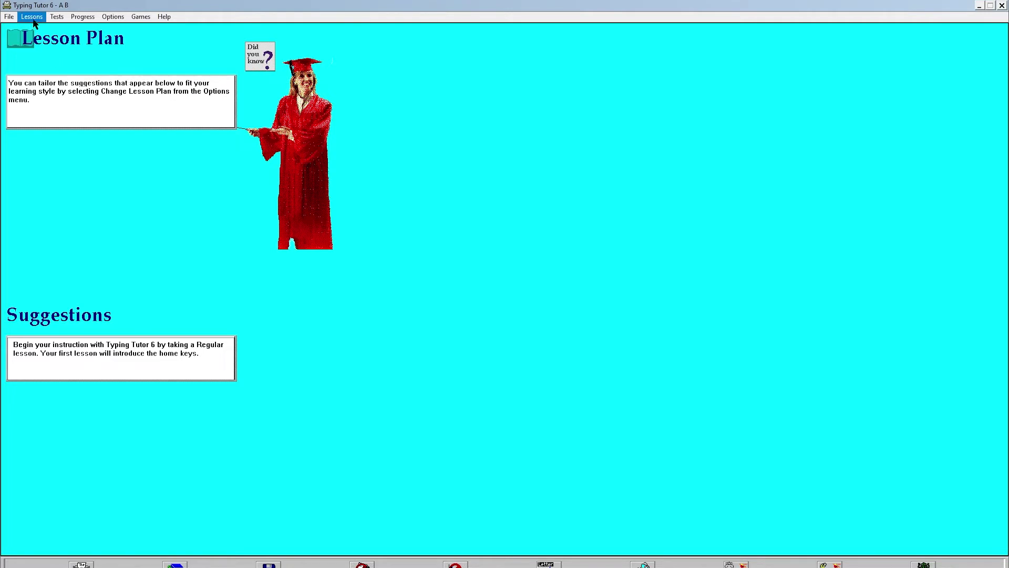
left_click(33, 23)
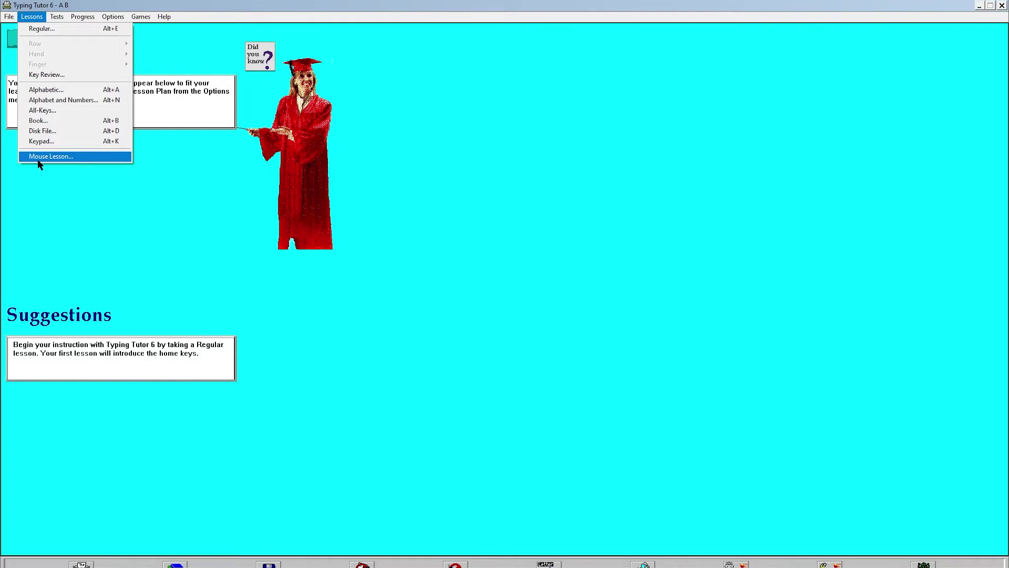
left_click(59, 22)
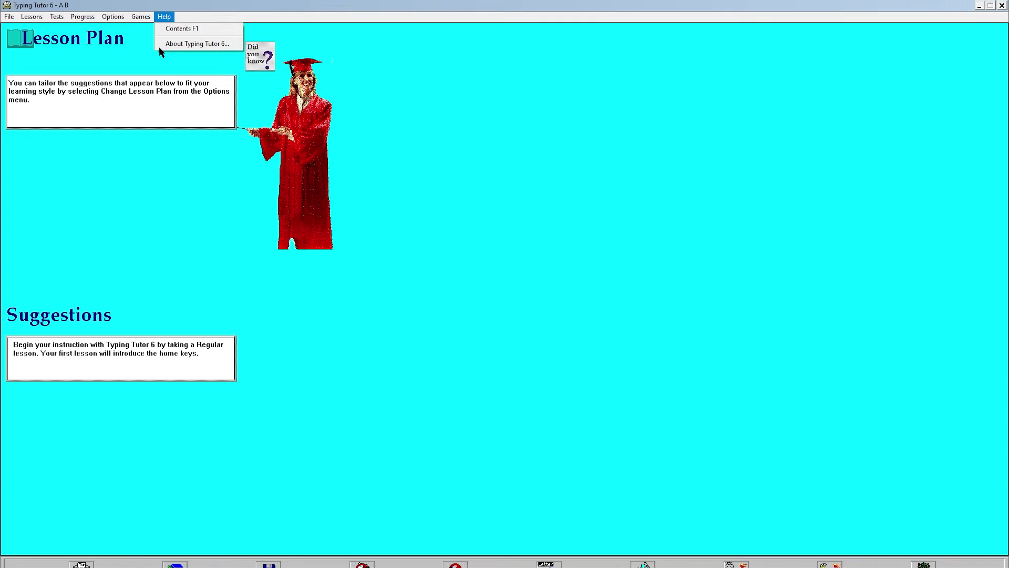
- Show the About Typing Tutor 6 box from the Help menu
left_click(168, 44)
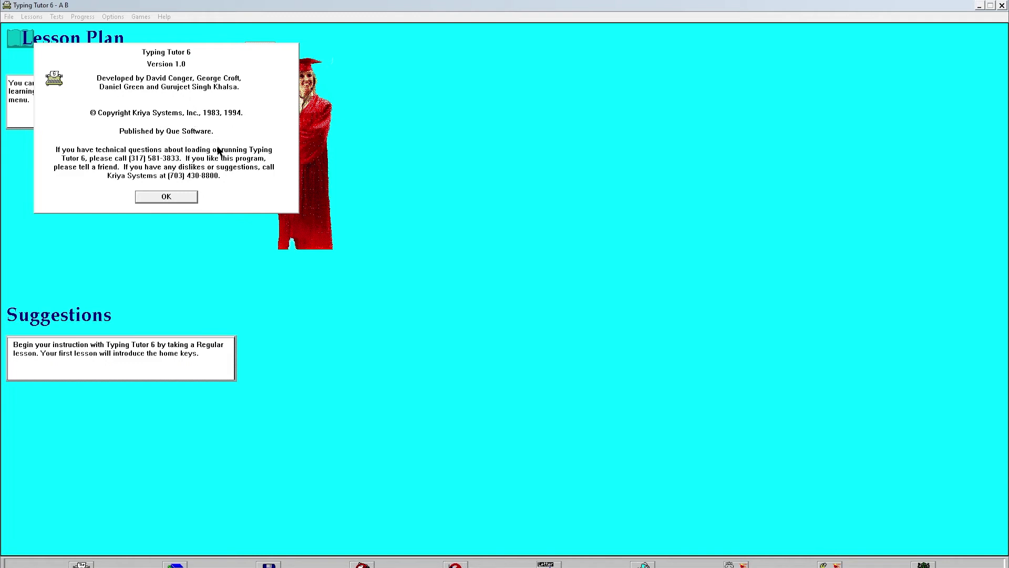
- Dismiss the About box and open the File menu
left_click(168, 197)
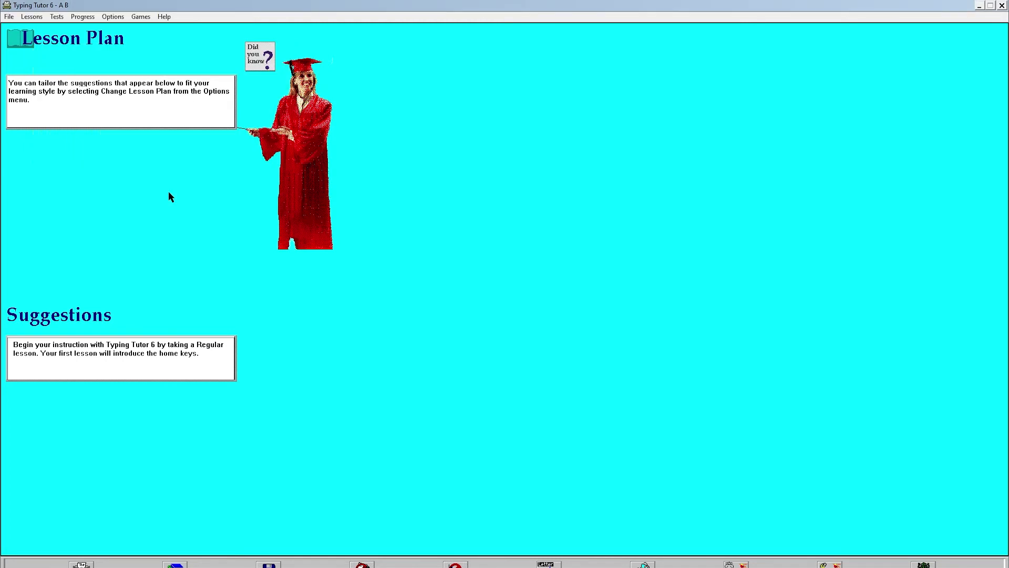
left_click(10, 19)
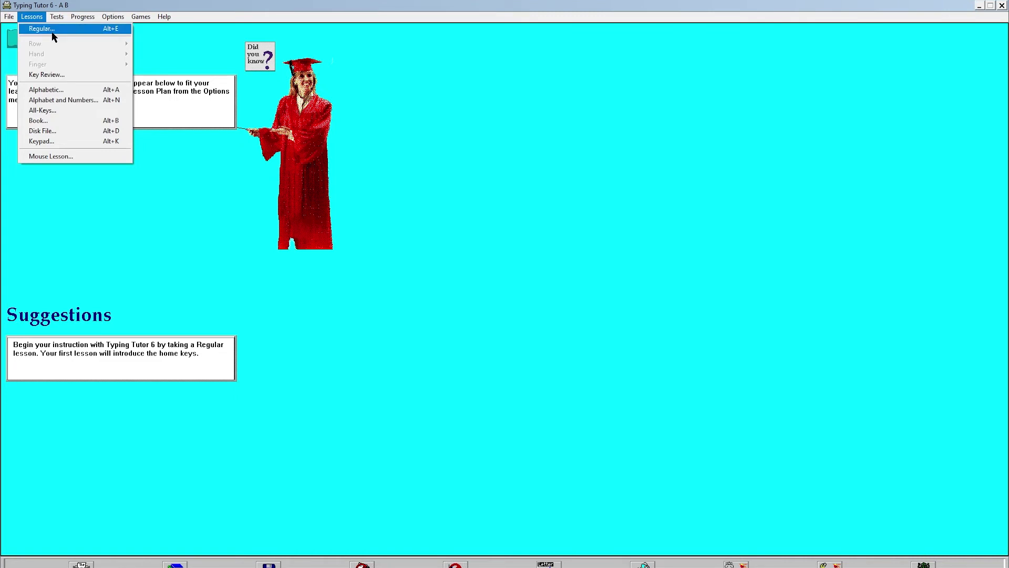
- Start a 5-minute Regular lesson showing timer, WPM, keyboard and keyboard hands
left_click(53, 32)
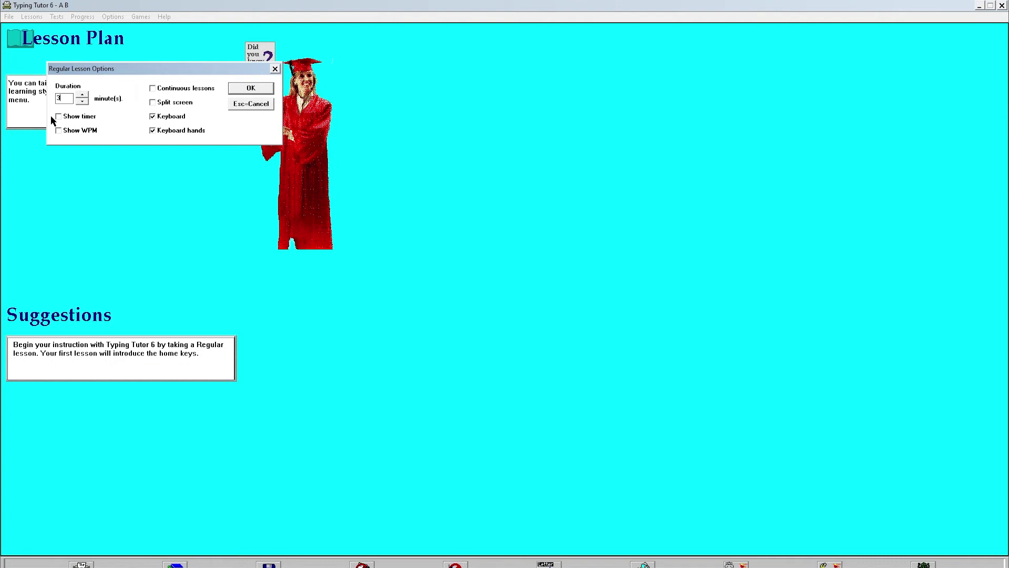
left_click(82, 95)
left_click(61, 117)
left_click(80, 131)
left_click(164, 120)
left_click(181, 133)
left_click(64, 98)
double_click(58, 98)
left_click(235, 91)
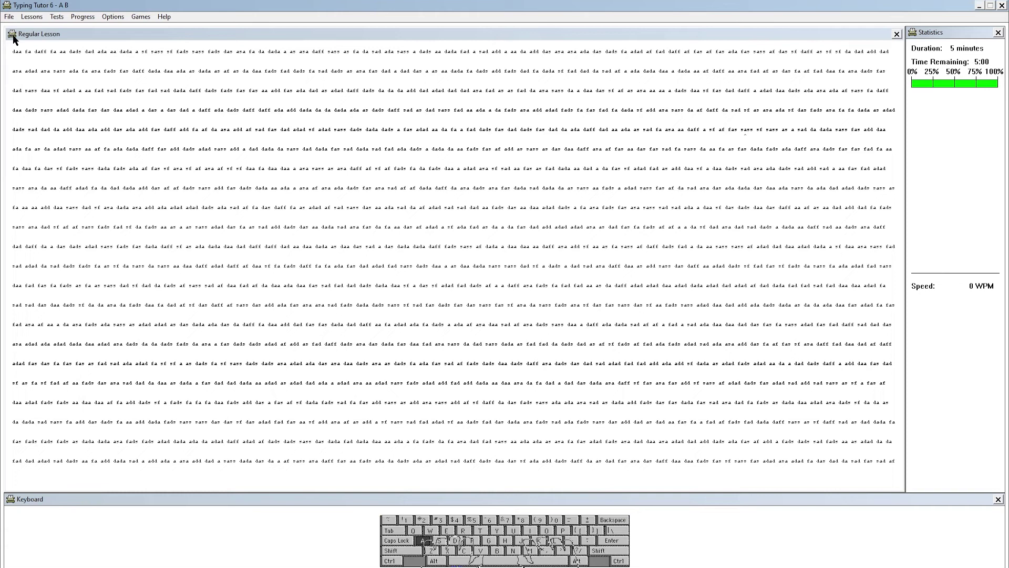
- Try the lesson window's text size options, enlarging and then shrinking the practice text
left_click(13, 35)
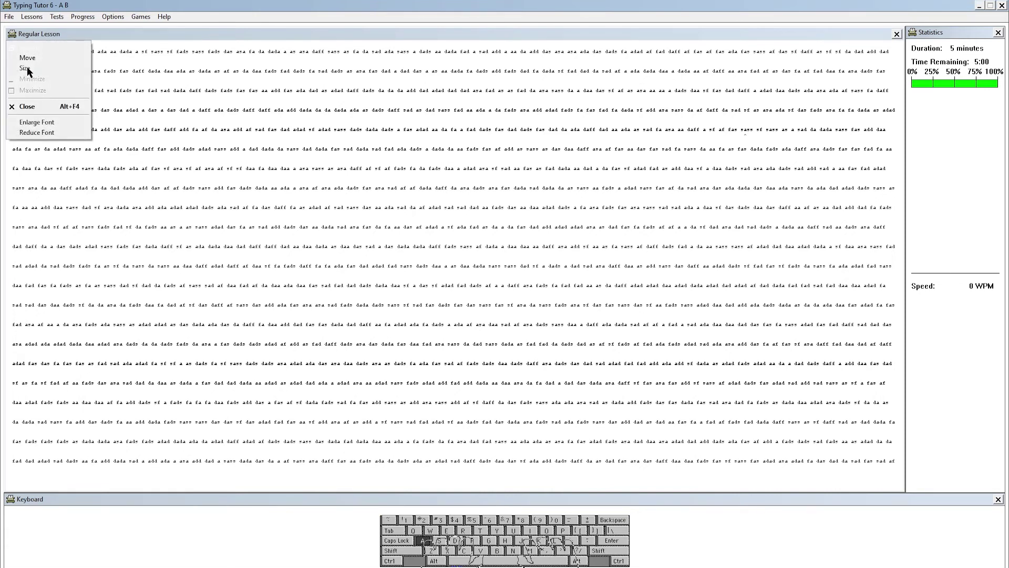
left_click(58, 126)
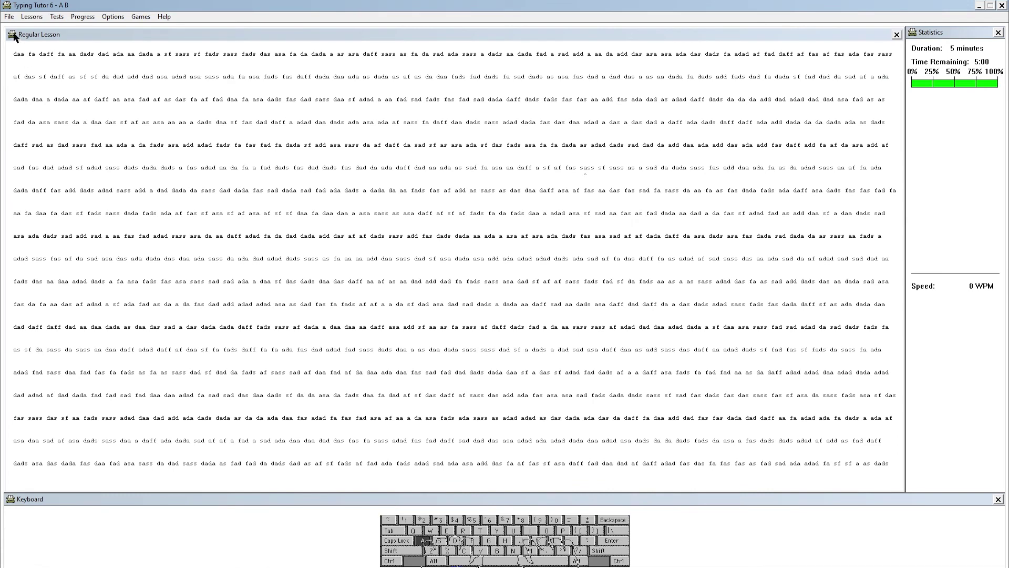
left_click(12, 36)
left_click(52, 123)
left_click(12, 35)
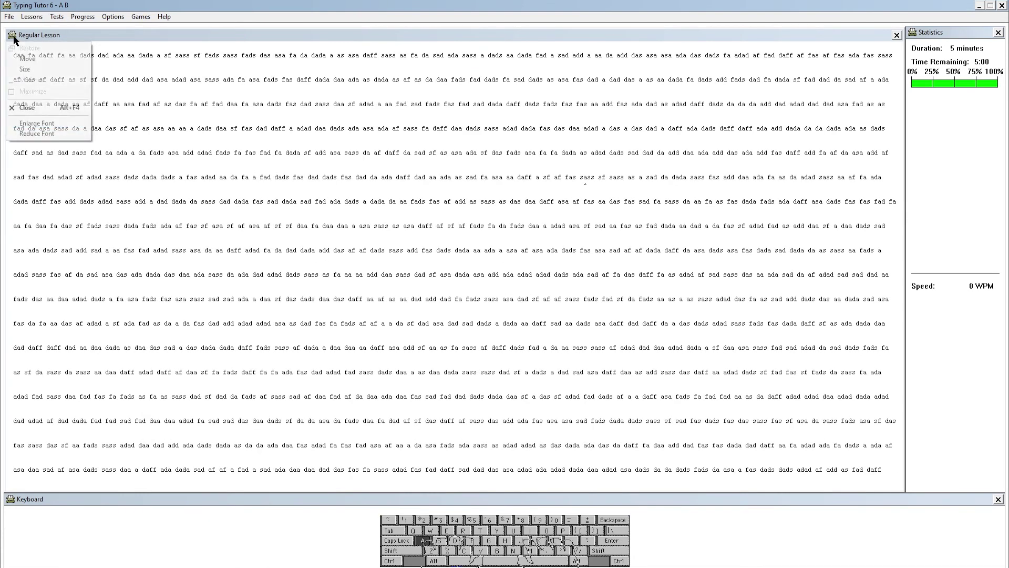
left_click(46, 132)
left_click(13, 35)
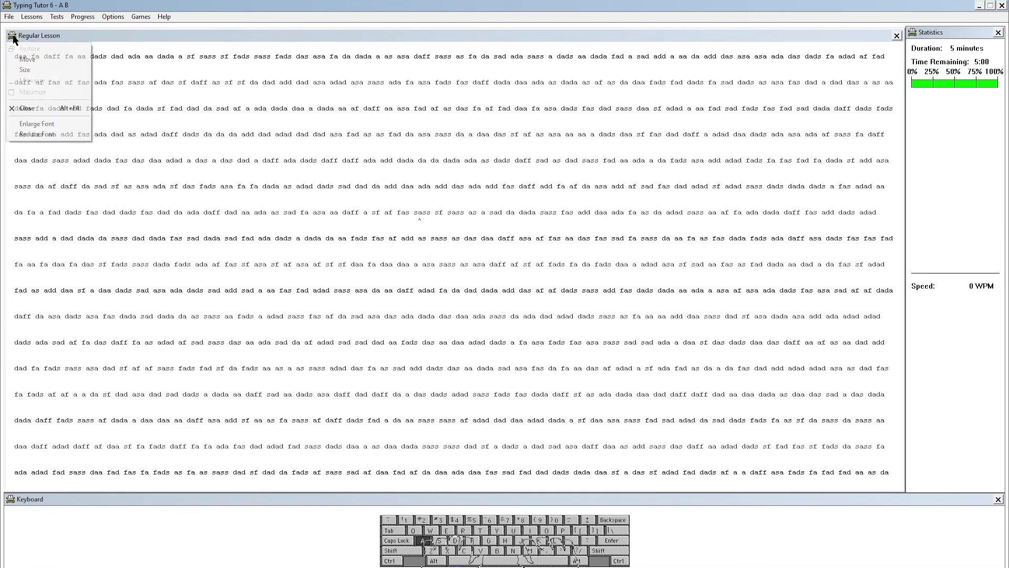
left_click(60, 136)
- Enlarge the Regular Lesson practice text again to a bigger font
left_click(13, 35)
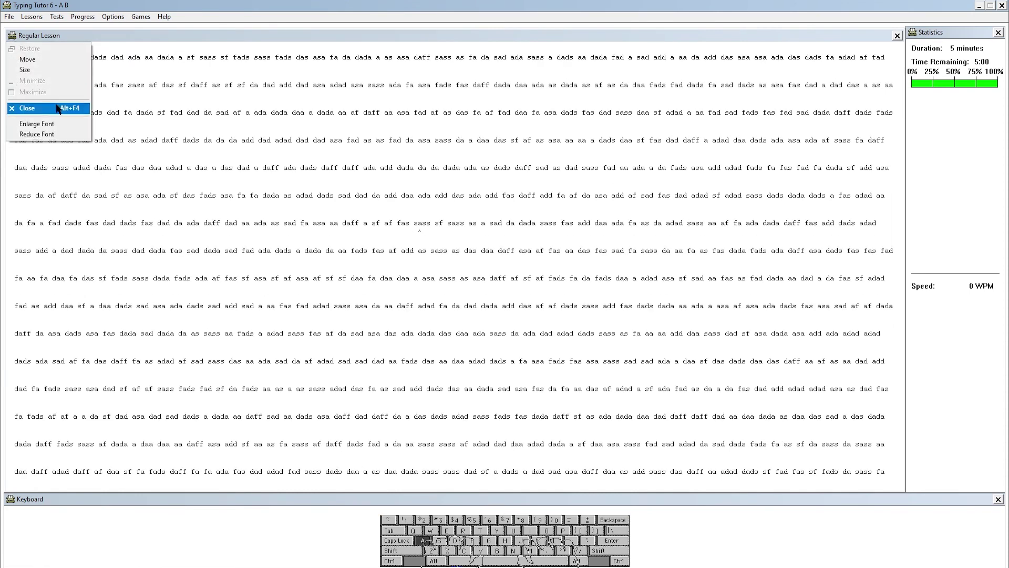
left_click(54, 125)
left_click(12, 35)
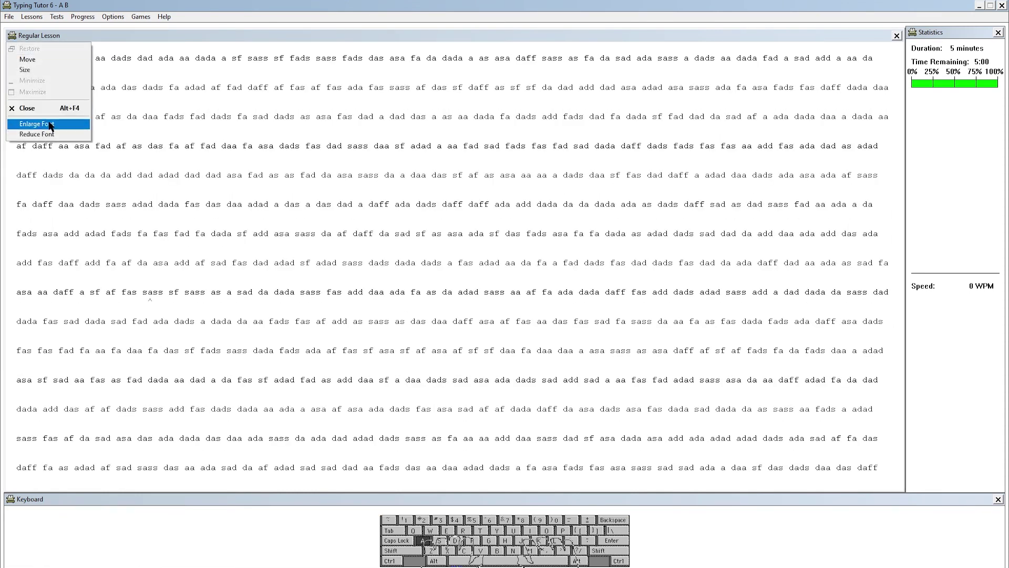
left_click(47, 125)
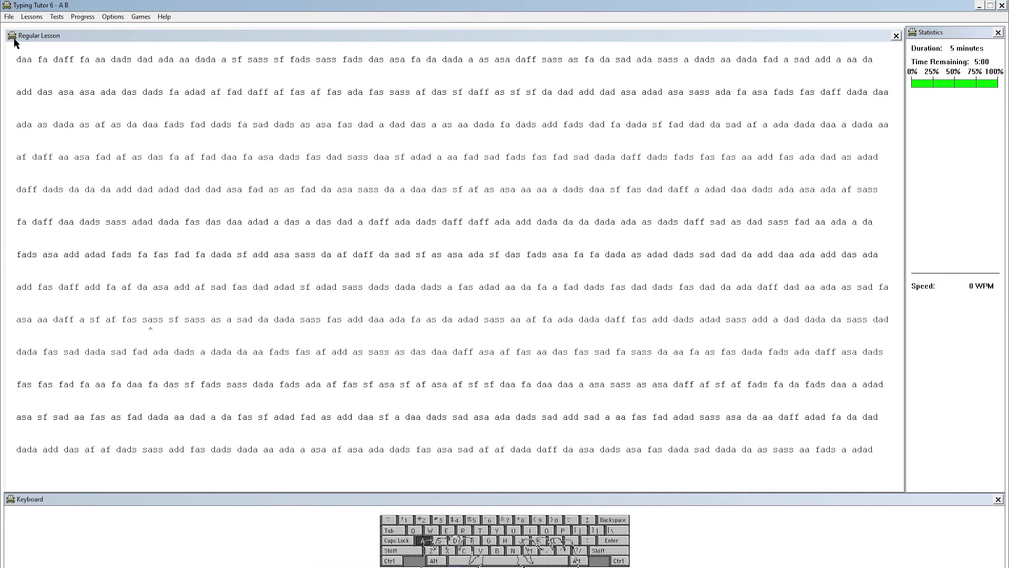
left_click(13, 37)
left_click(47, 128)
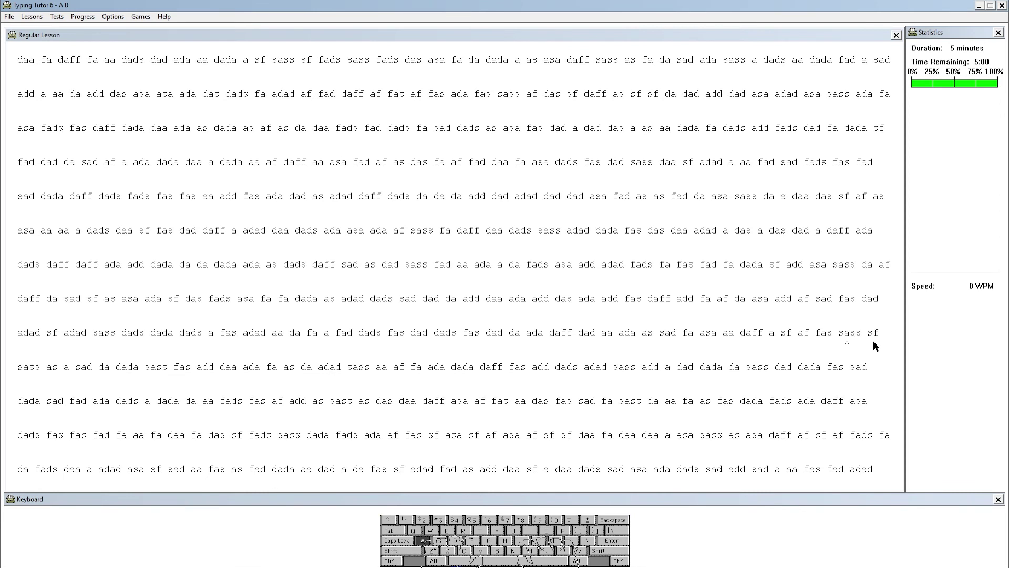
type("ass")
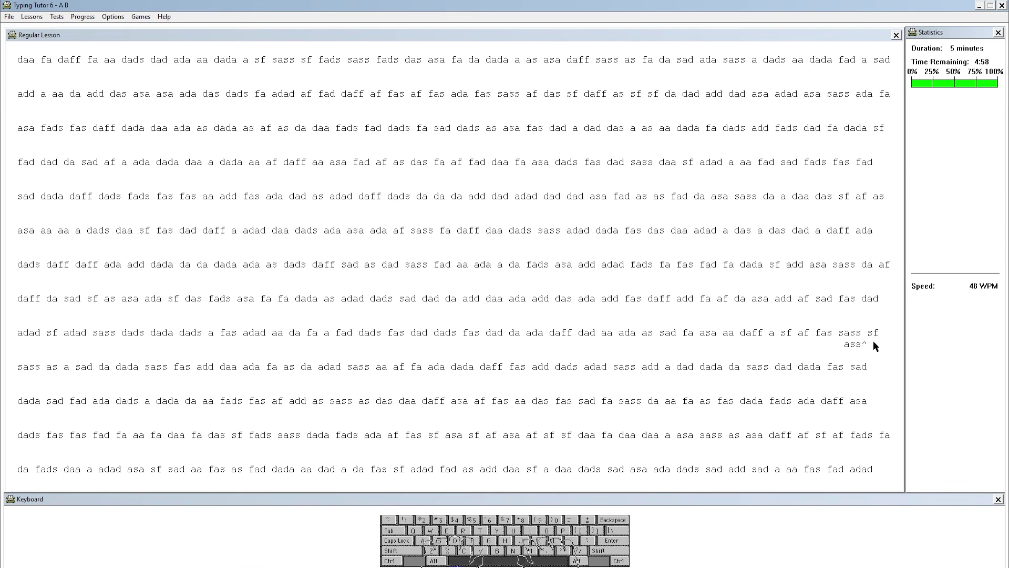
type(" sf ")
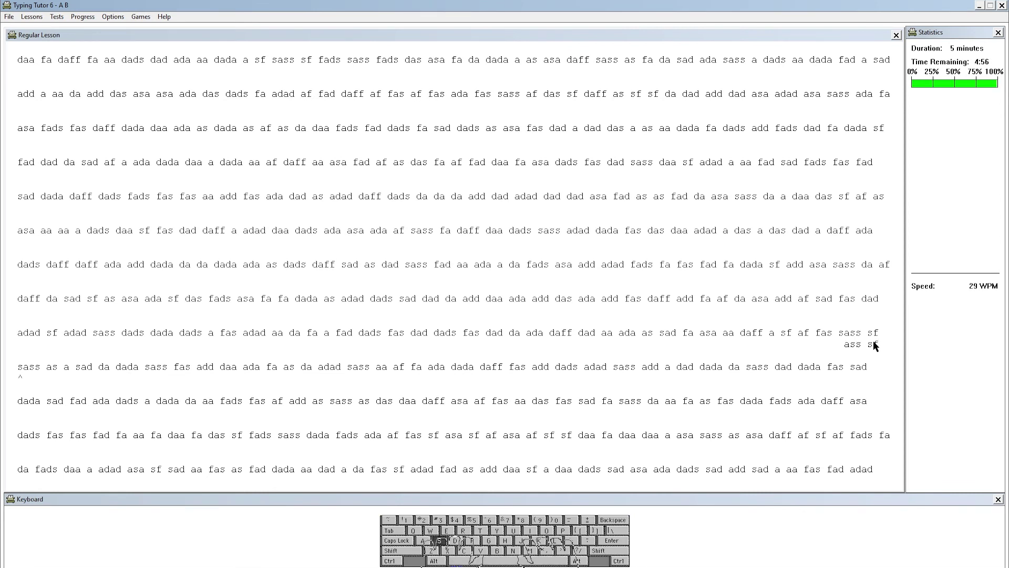
type("sass a")
type("s a sa")
type("d da d")
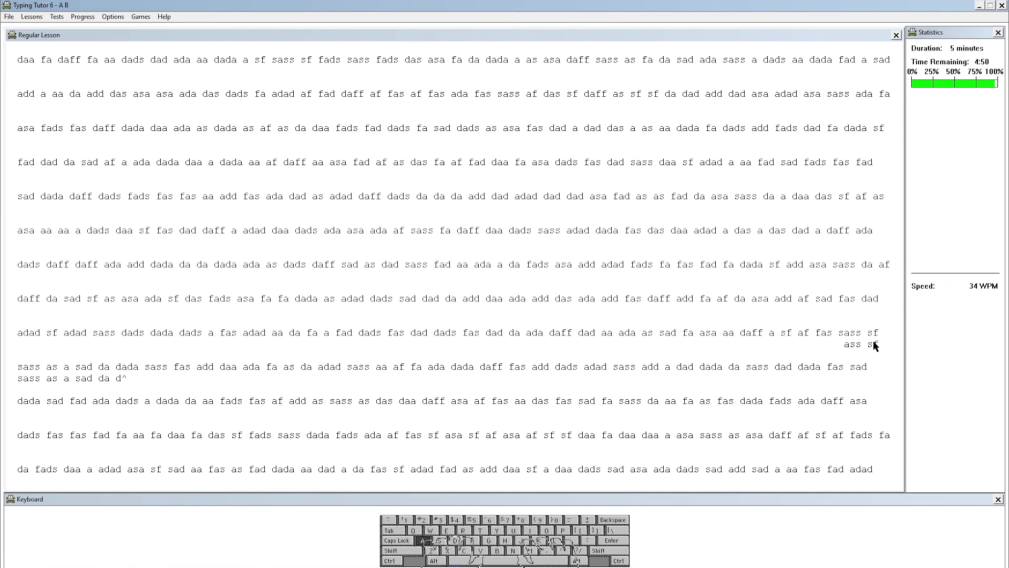
type("ada ")
type("sa")
type("ss f")
type("as ad")
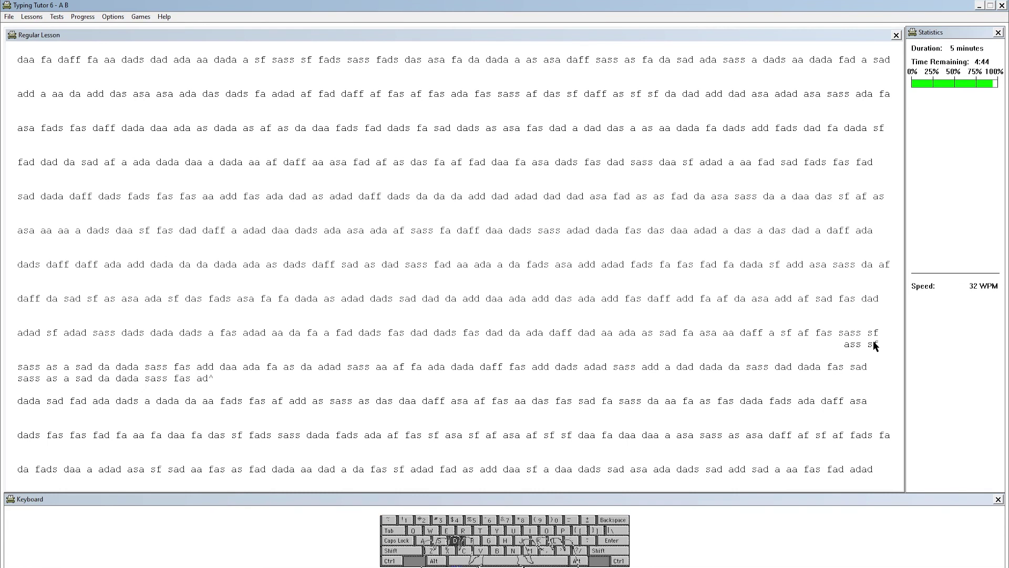
type("d daa ")
type("ada ")
type("fa as ")
type("da ada")
type("d sa")
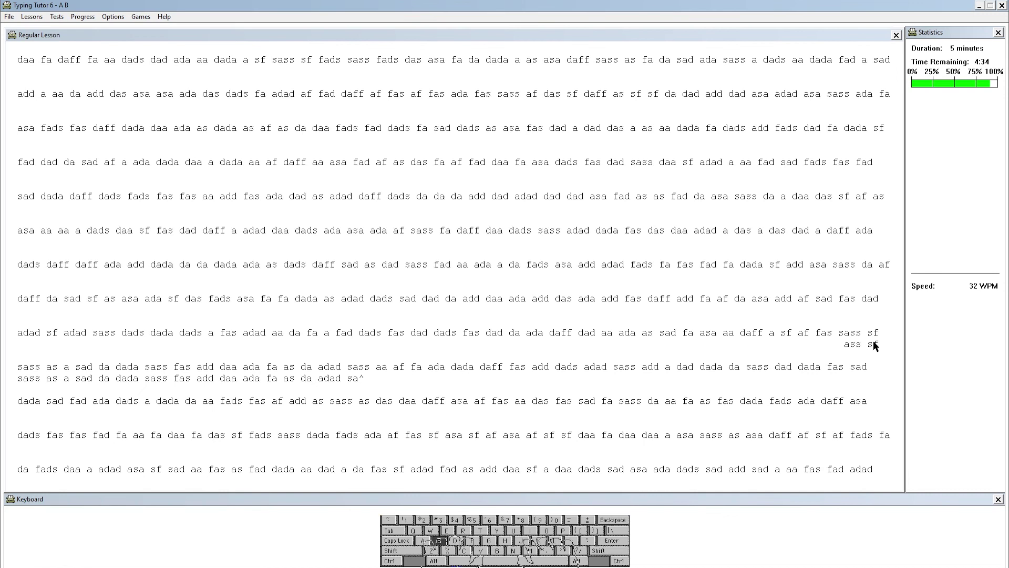
type("ss a")
type("a ")
type("af")
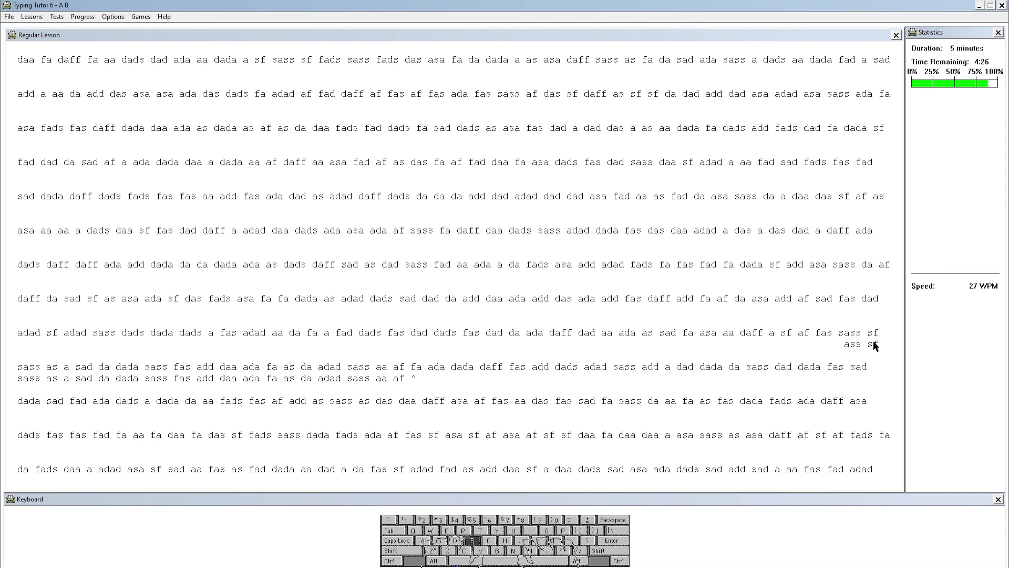
type("fa ada ")
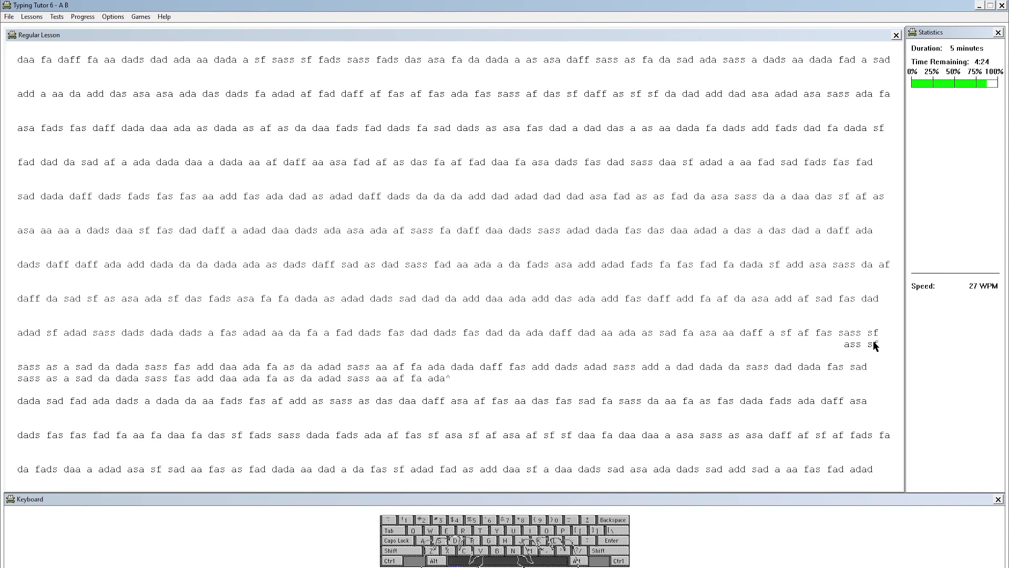
type("dada ")
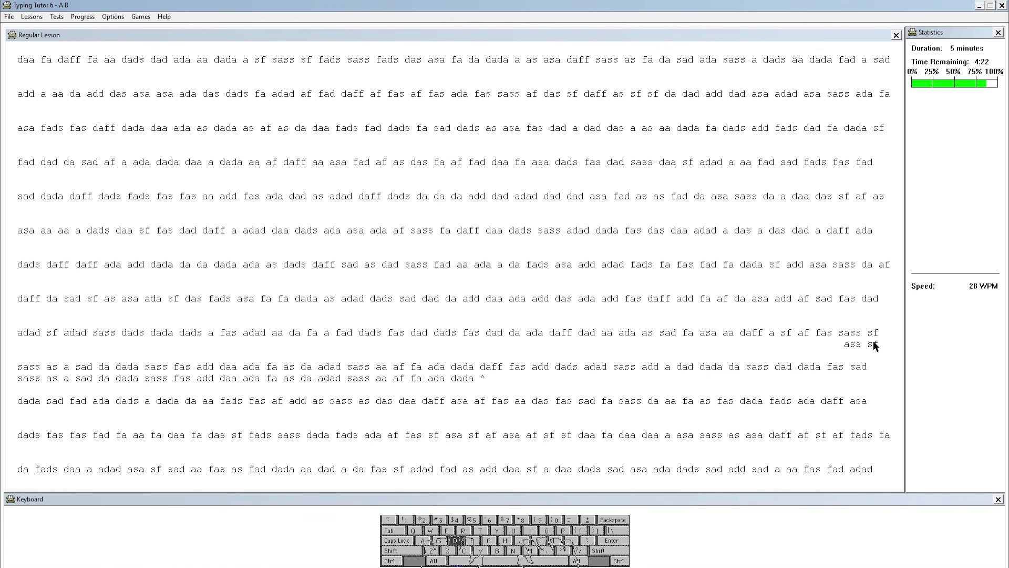
type("daff")
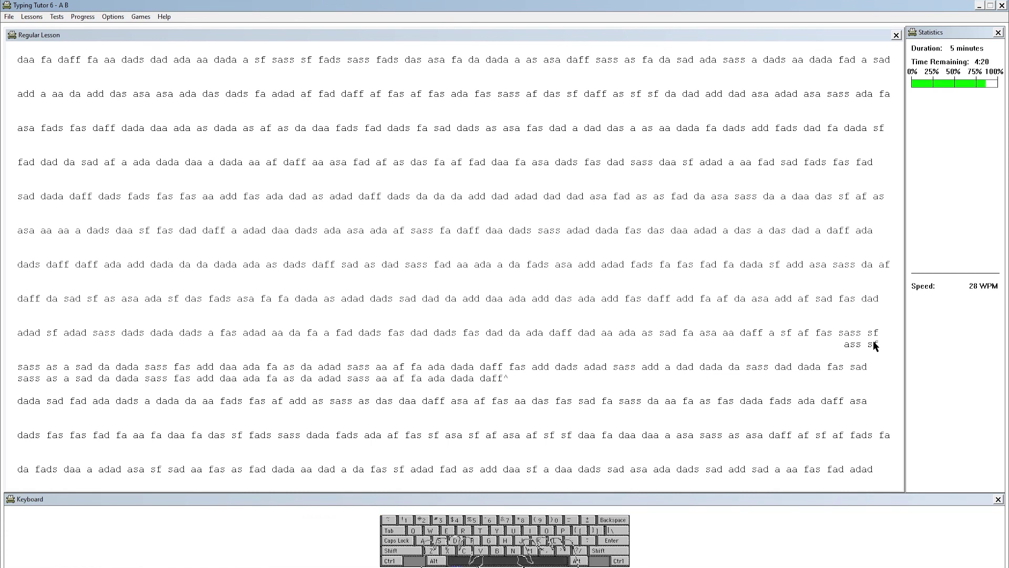
- End the lesson and view the Average of all Keyboard lessons and tests report (29 WPM)
left_click(896, 36)
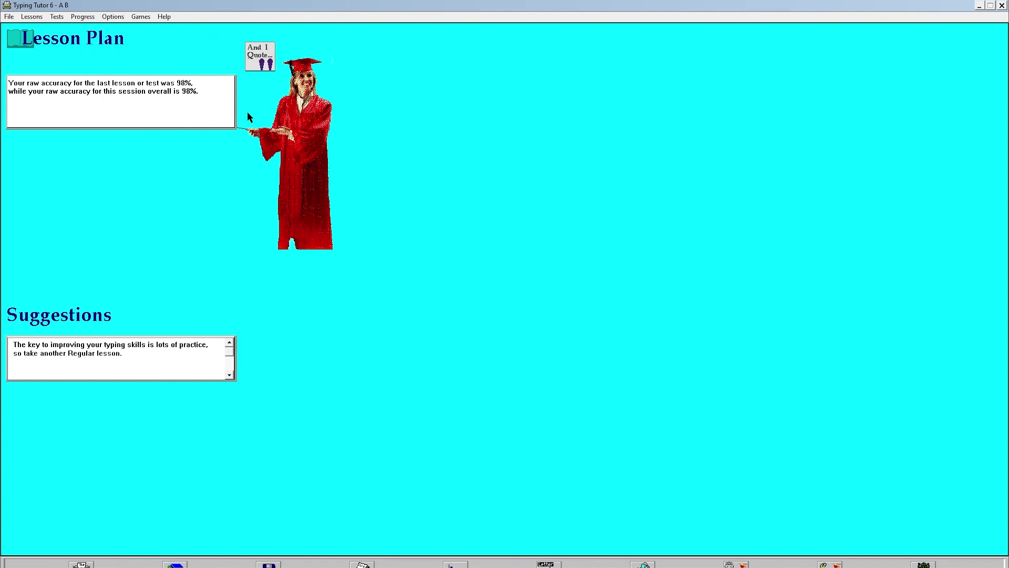
left_click(90, 19)
left_click(110, 20)
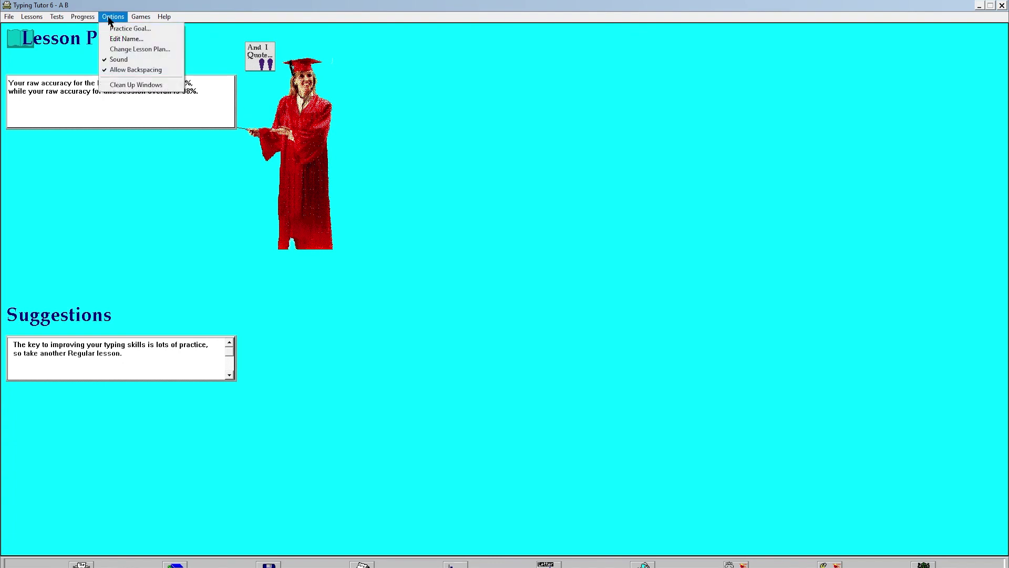
mouse_move(82, 16)
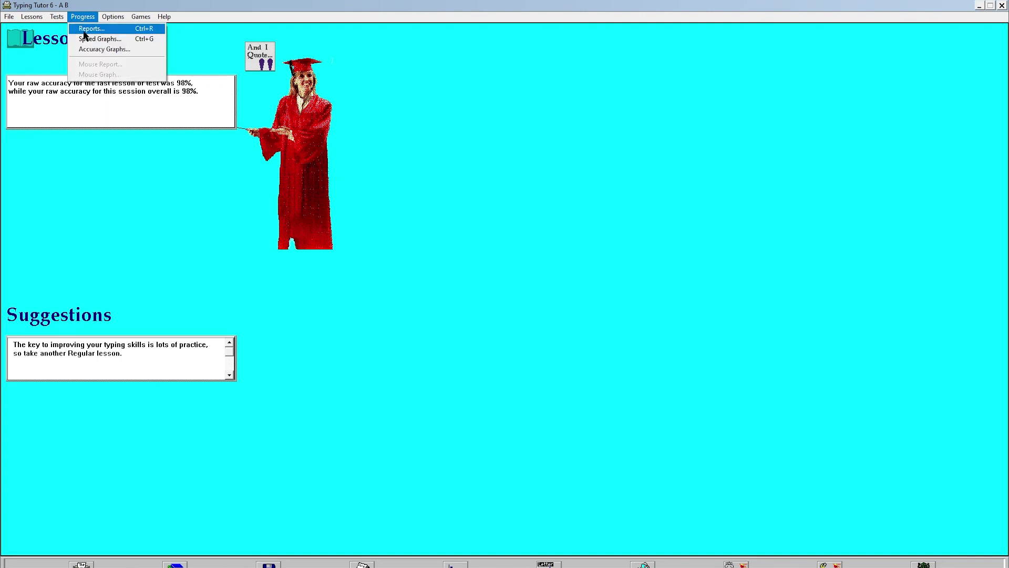
left_click(85, 30)
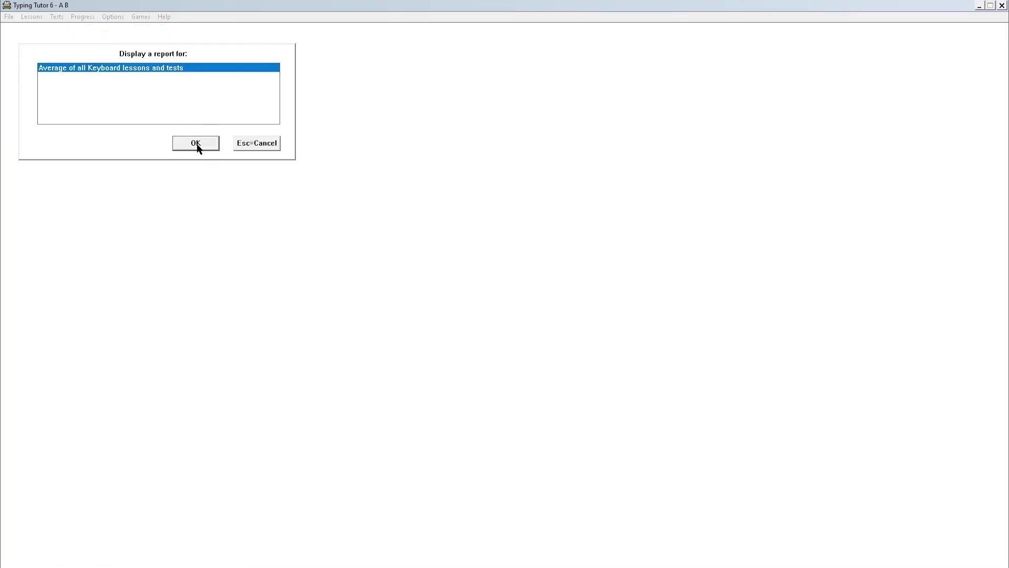
left_click(196, 145)
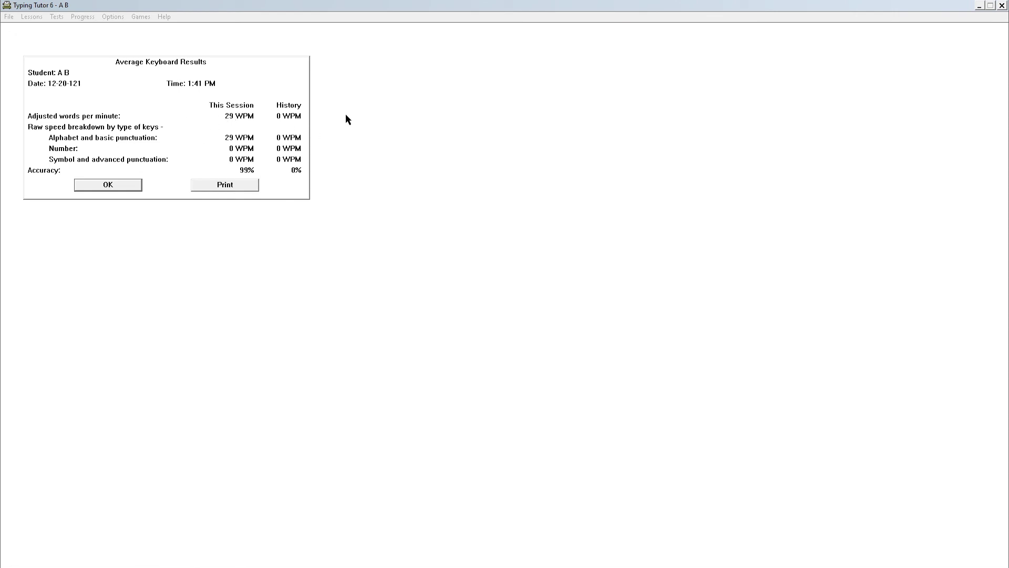
left_click(106, 188)
left_click(138, 16)
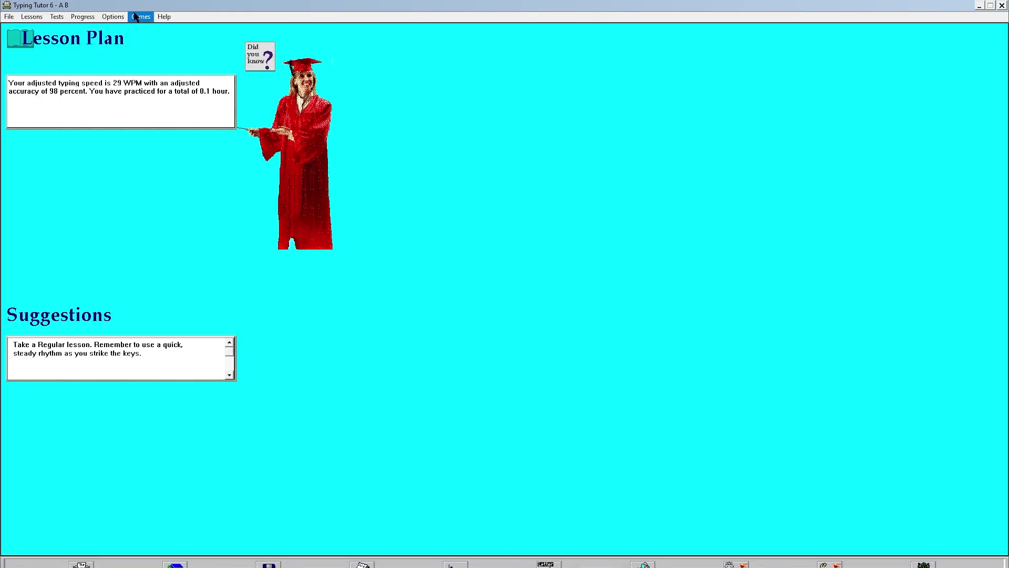
left_click(421, 310)
left_click(229, 375)
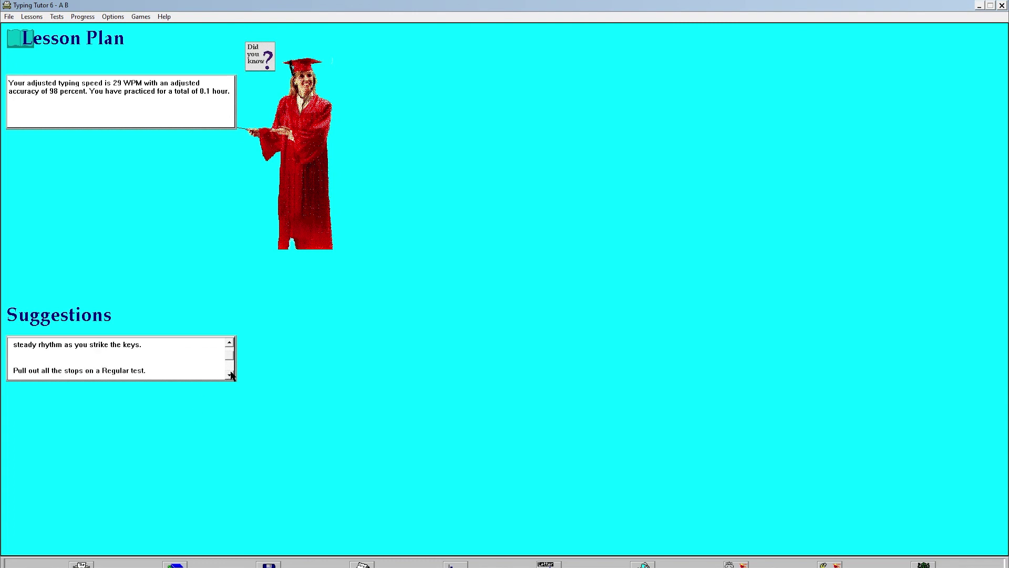
left_click(230, 344)
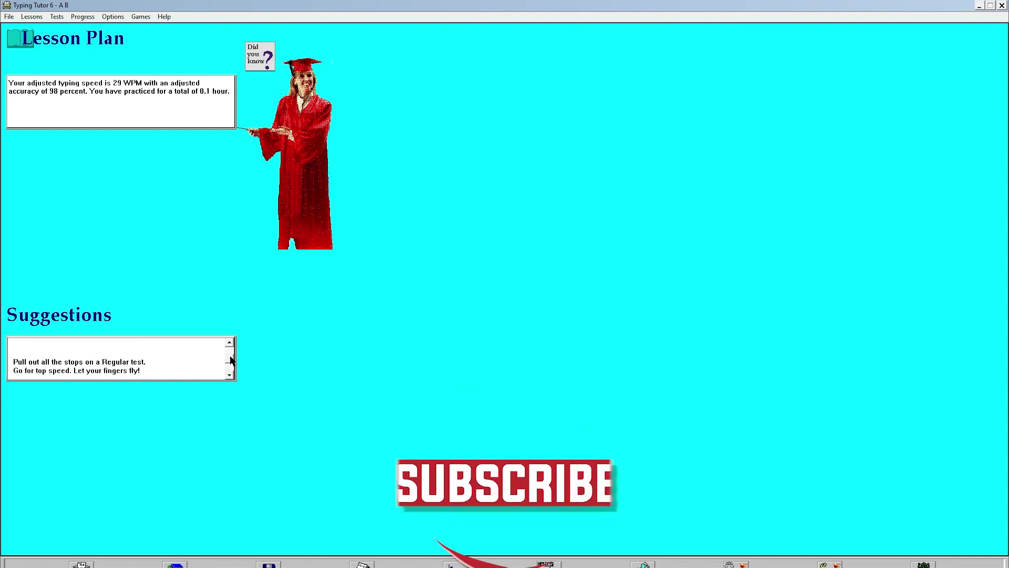